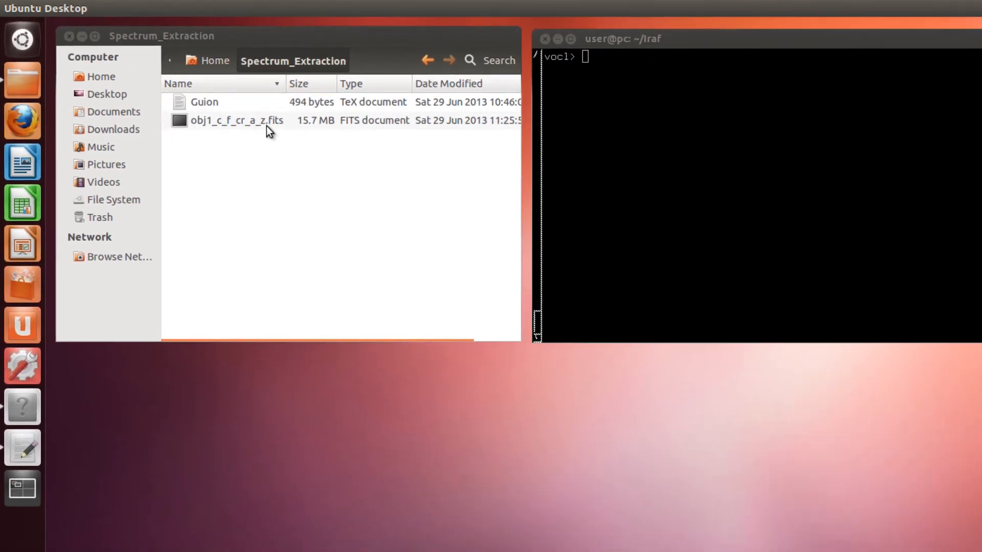
Open obj1_c_f_cr_a_z.fits in SAOImage ds9, examine the spectrum trace and its emission lines, and close the viewer
{"action": "double_click", "coordinate": [299, 137]}
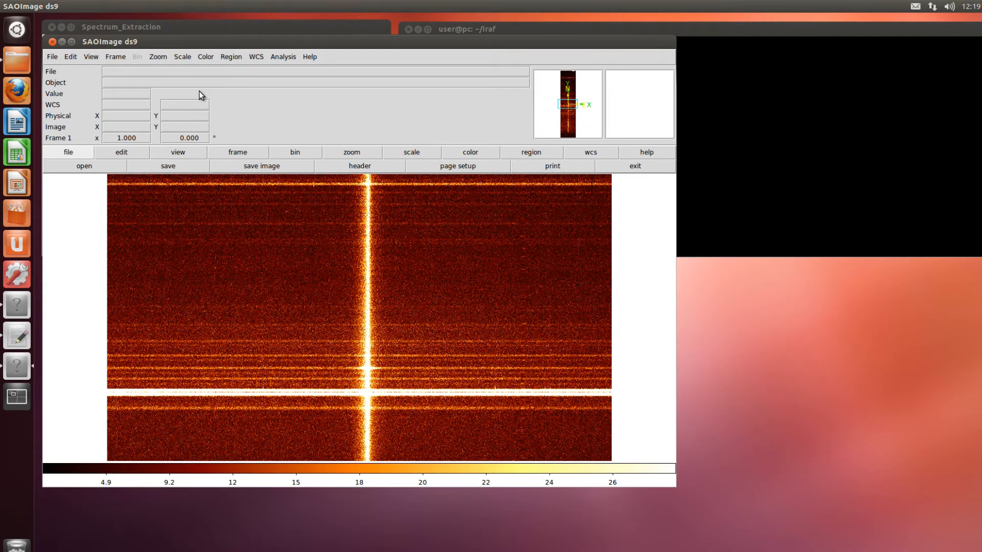
{"action": "scroll", "coordinate": [333, 250], "scroll_direction": "down", "scroll_amount": 2}
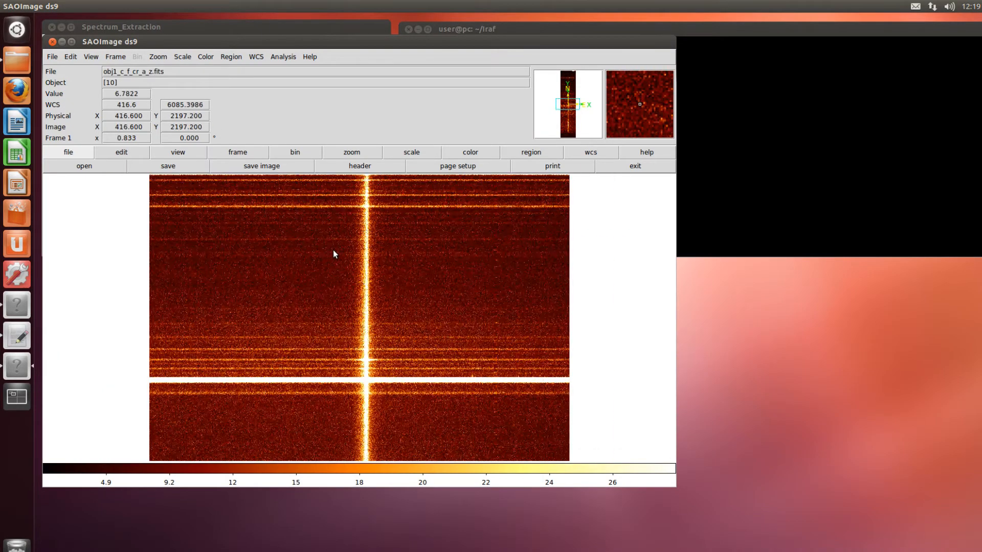
{"action": "middle_click", "coordinate": [369, 220]}
{"action": "middle_click", "coordinate": [369, 221]}
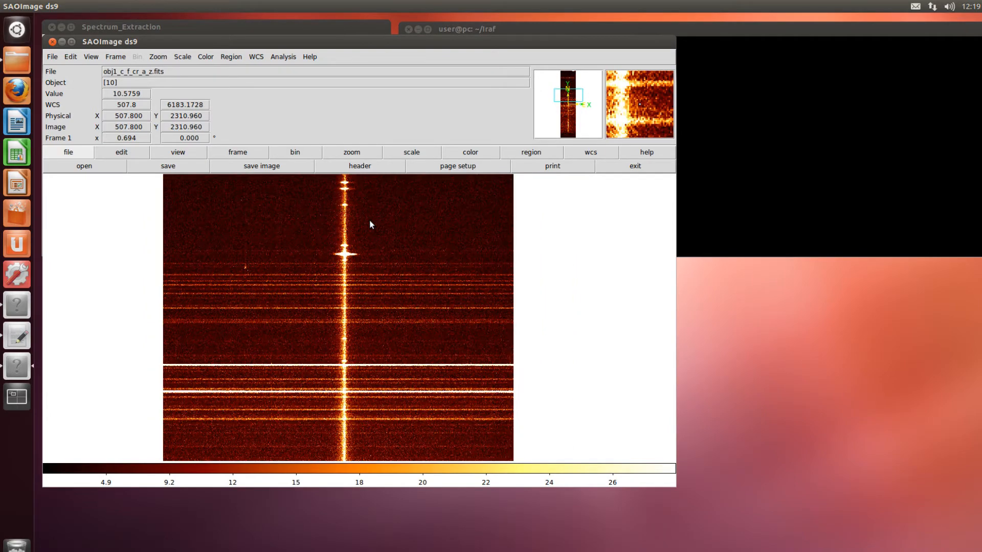
{"action": "scroll", "coordinate": [369, 220], "scroll_direction": "up", "scroll_amount": 2}
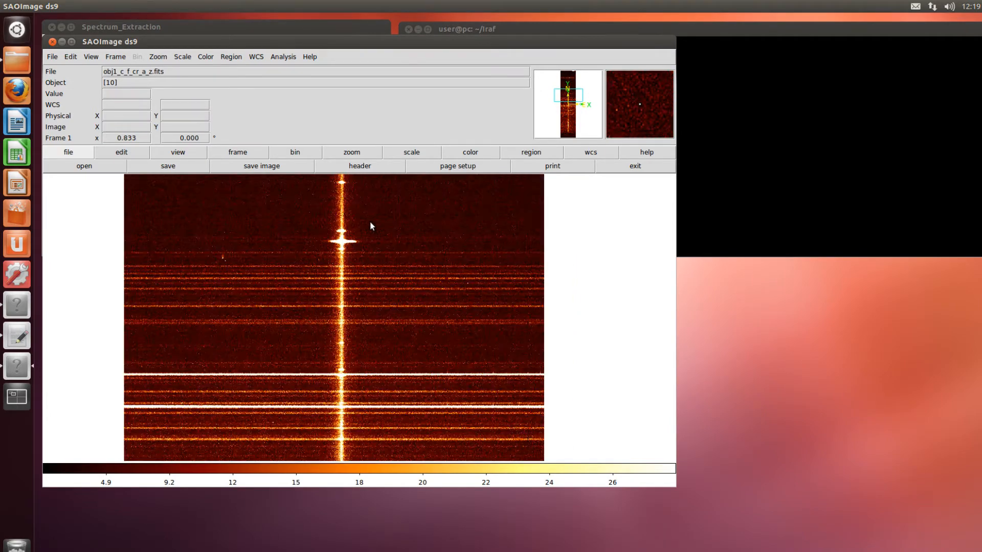
{"action": "middle_click", "coordinate": [370, 219]}
{"action": "scroll", "coordinate": [375, 233], "scroll_direction": "up", "scroll_amount": 2}
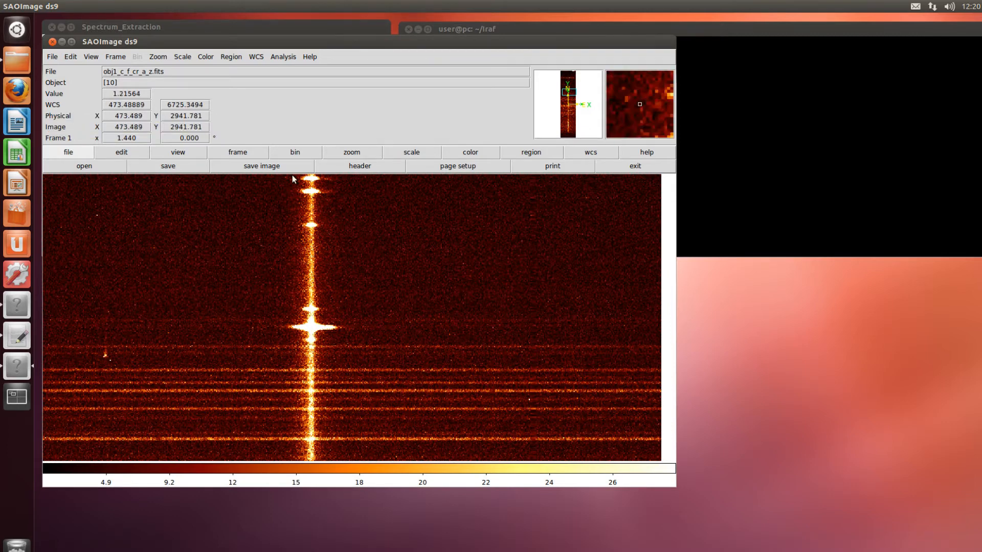
{"action": "left_click", "coordinate": [52, 42]}
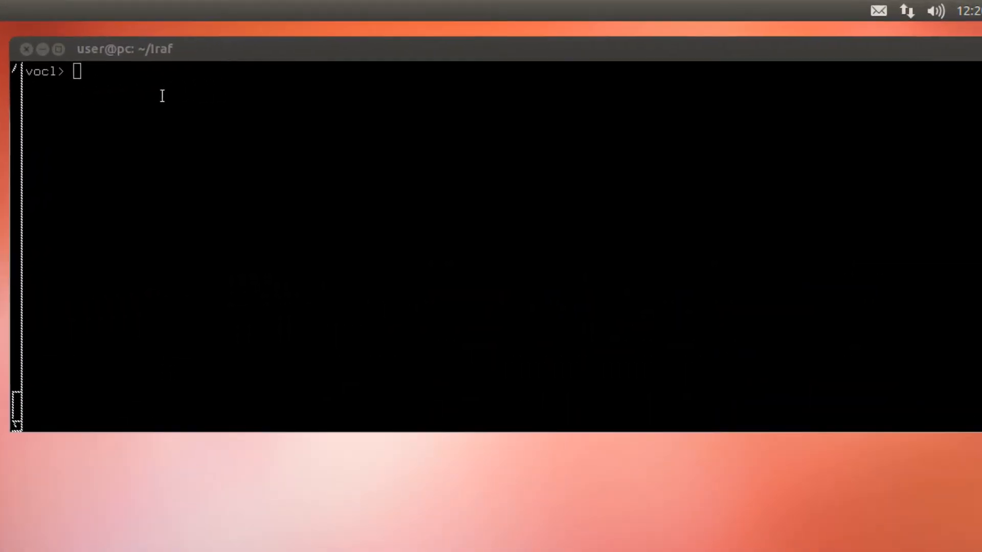
Load the apextract package in the IRAF terminal and open the apall task's parameters for editing
{"action": "left_click", "coordinate": [163, 113]}
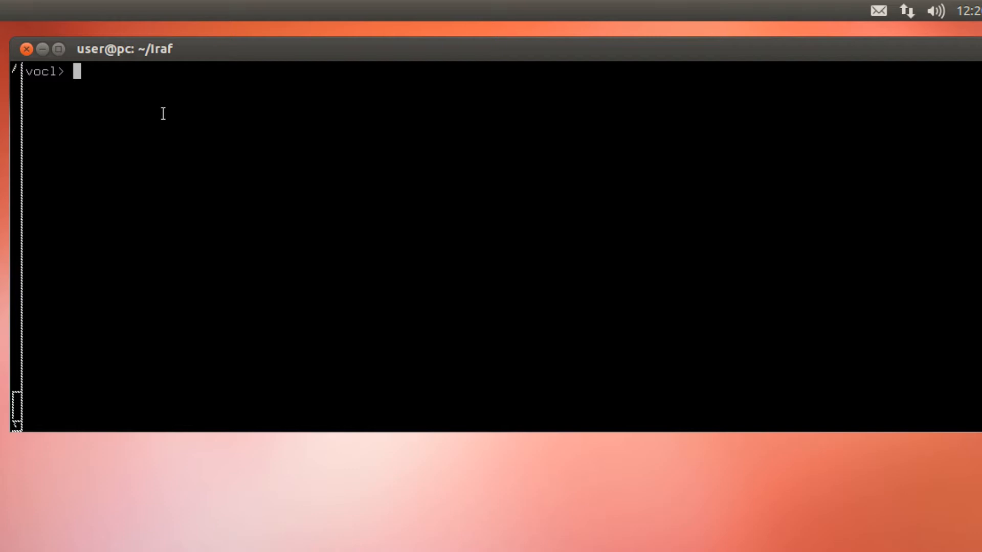
{"action": "type", "text": "apex"}
{"action": "key", "text": "Return"}
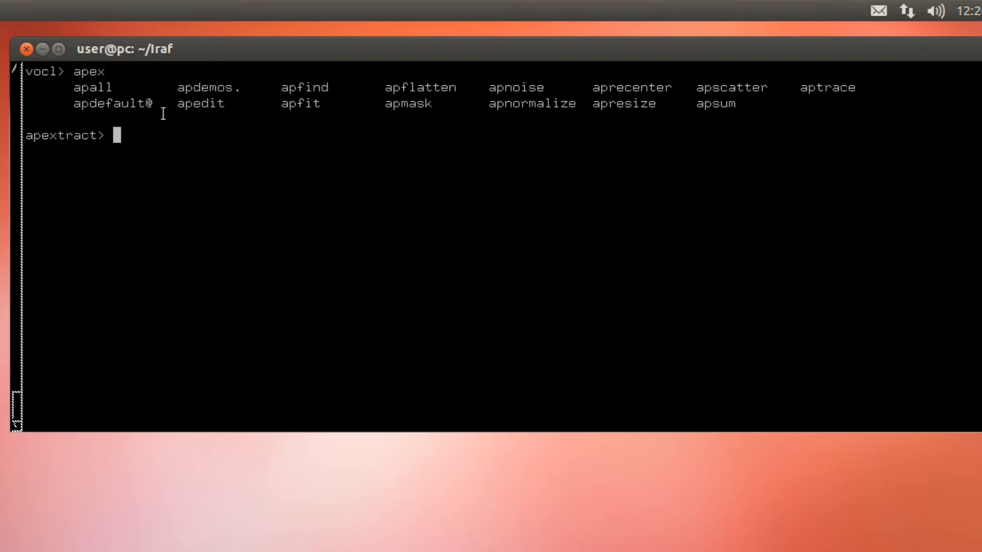
{"action": "type", "text": "epar apall"}
{"action": "key", "text": "Return"}
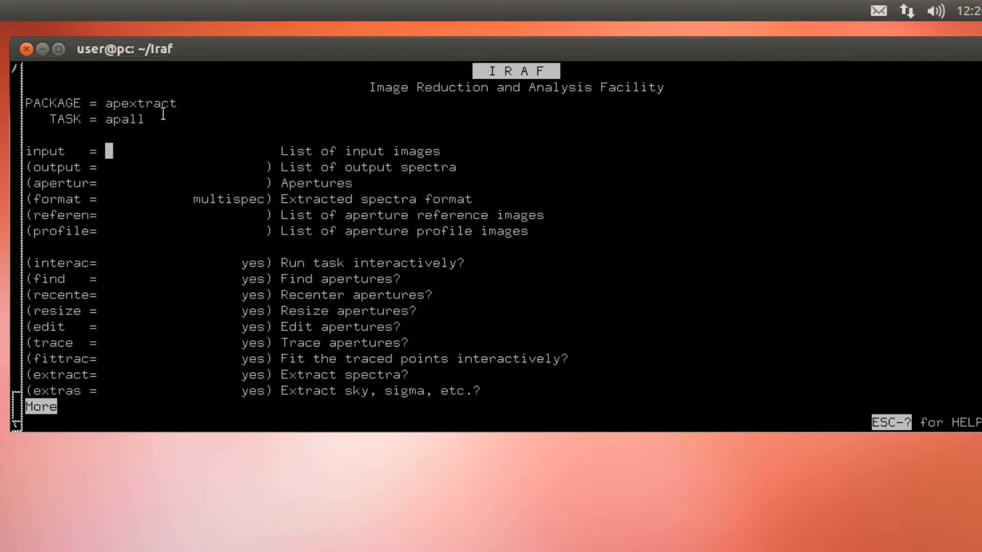
Set the profile centering width of apall to 10
{"action": "key", "text": "Down"}
{"action": "key", "text": "Down"}
{"action": "key", "text": "Down"}
{"action": "key", "text": "Down"}
{"action": "key", "text": "Down"}
{"action": "key", "text": "Down"}
{"action": "key", "text": "Down"}
{"action": "key", "text": "Down"}
{"action": "key", "text": "Down"}
{"action": "key", "text": "Down"}
{"action": "key", "text": "Down"}
{"action": "key", "text": "Down"}
{"action": "key", "text": "Down"}
{"action": "key", "text": "Down"}
{"action": "key", "text": "Down"}
{"action": "key", "text": "Down"}
{"action": "key", "text": "Down"}
{"action": "key", "text": "Down"}
{"action": "key", "text": "Down"}
{"action": "key", "text": "Down"}
{"action": "key", "text": "Down"}
{"action": "key", "text": "Down"}
{"action": "key", "text": "Down"}
{"action": "key", "text": "Down"}
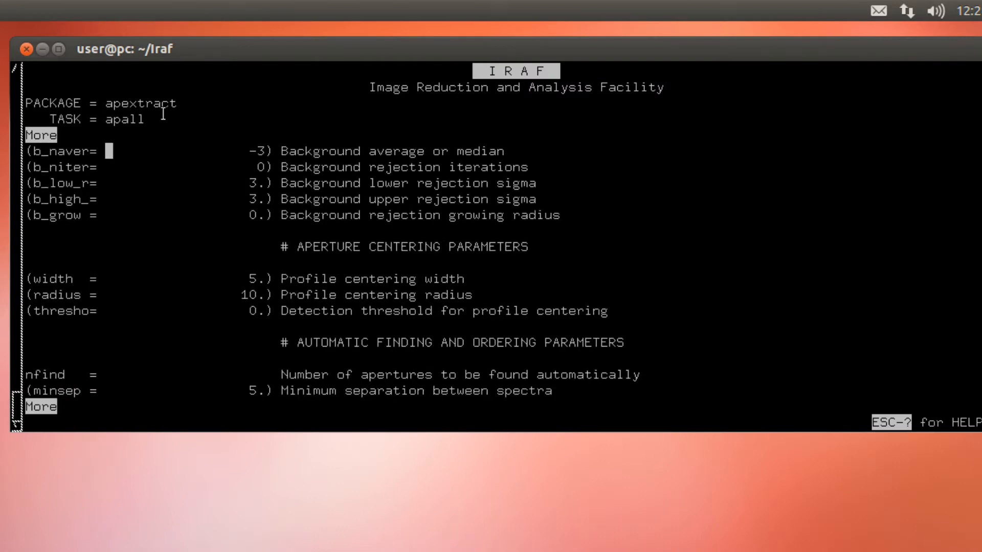
{"action": "key", "text": "Down"}
{"action": "key", "text": "Down"}
{"action": "key", "text": "Down"}
{"action": "key", "text": "Down"}
{"action": "key", "text": "Down"}
{"action": "type", "text": "10"}
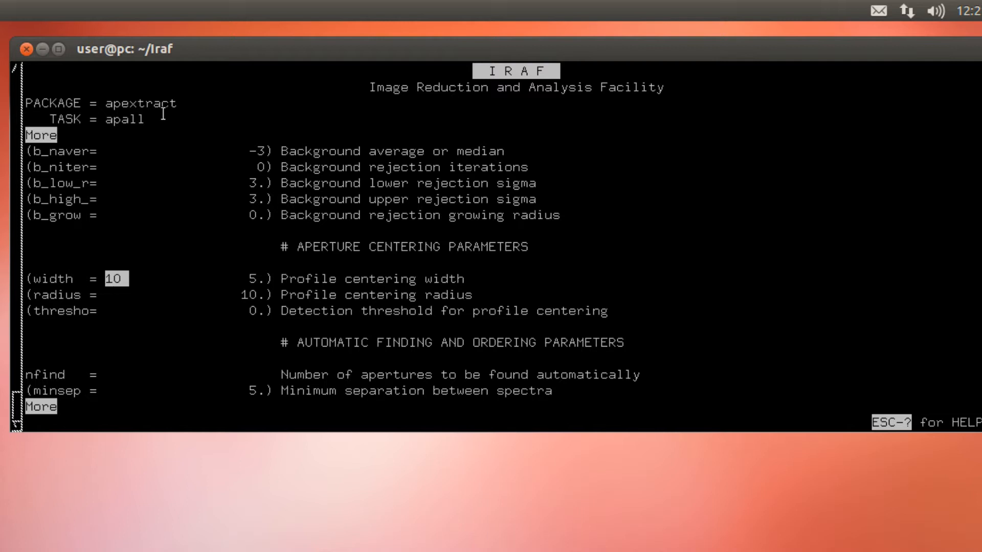
{"action": "key", "text": "Return"}
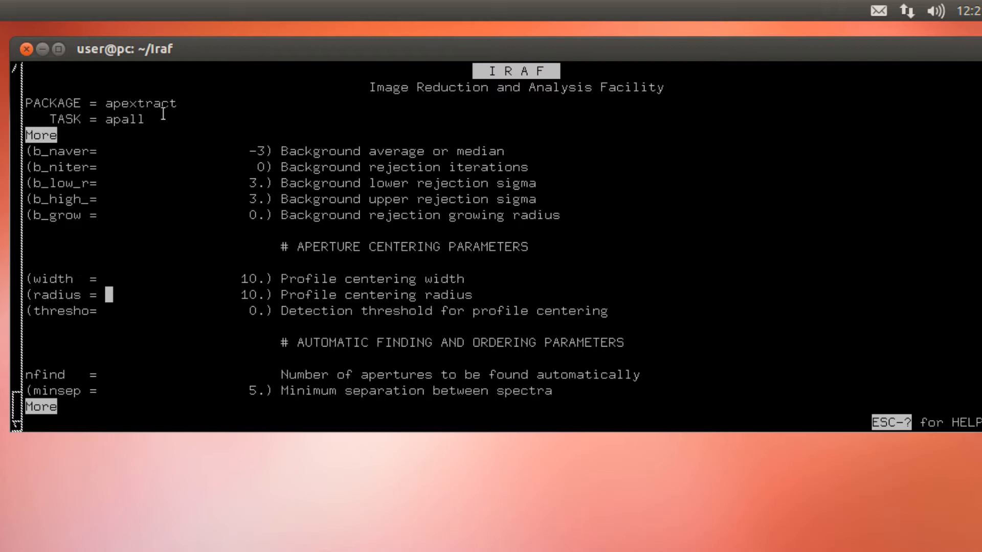
Set the maximum separation between spectra to 1000
{"action": "key", "text": "Down"}
{"action": "key", "text": "Down"}
{"action": "key", "text": "Down"}
{"action": "key", "text": "Down"}
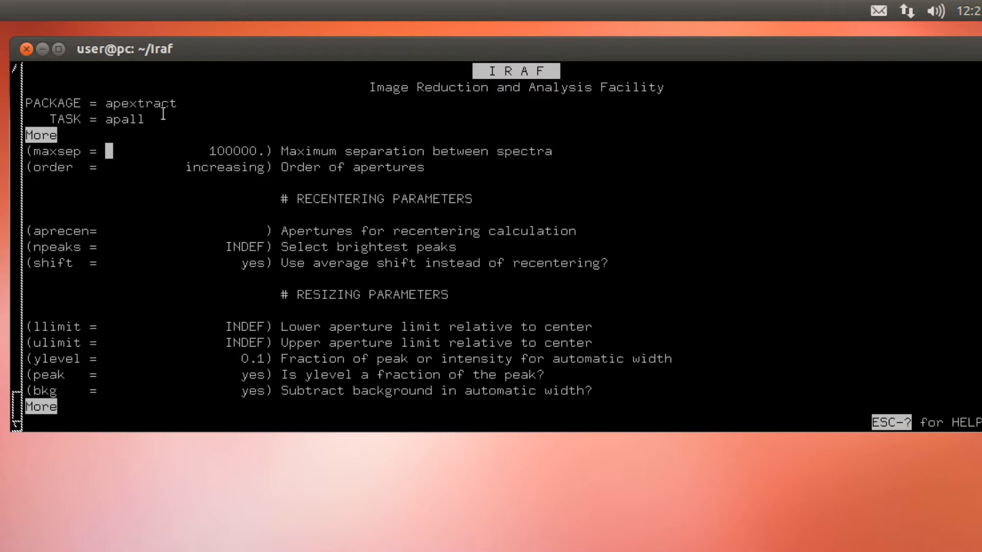
{"action": "type", "text": "1000"}
{"action": "key", "text": "Return"}
Set the number of trace rejection iterations to 1 in the tracing parameters
{"action": "key", "text": "Down"}
{"action": "key", "text": "Down"}
{"action": "key", "text": "Down"}
{"action": "key", "text": "Down"}
{"action": "key", "text": "Down"}
{"action": "key", "text": "Down"}
{"action": "key", "text": "Down"}
{"action": "key", "text": "Down"}
{"action": "key", "text": "Down"}
{"action": "key", "text": "Down"}
{"action": "key", "text": "Down"}
{"action": "key", "text": "Down"}
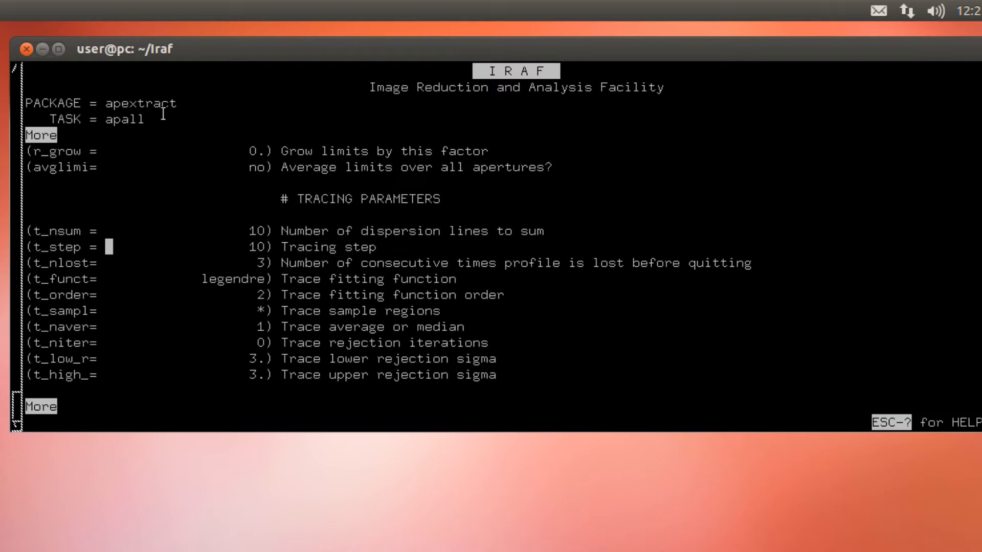
{"action": "key", "text": "Down"}
{"action": "key", "text": "Down"}
{"action": "key", "text": "Down"}
{"action": "key", "text": "Down"}
{"action": "key", "text": "Down"}
{"action": "key", "text": "Down"}
{"action": "type", "text": "1"}
{"action": "key", "text": "Return"}
{"action": "key", "text": "Down"}
{"action": "key", "text": "Down"}
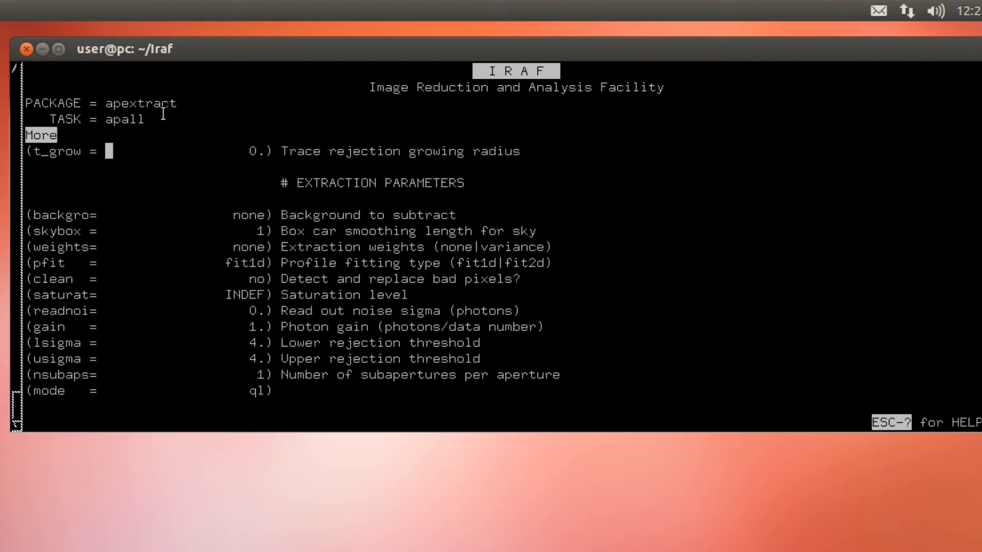
Set the background to subtract to median and the extraction weights to variance
{"action": "key", "text": "Down"}
{"action": "key", "text": "Down"}
{"action": "key", "text": "Up"}
{"action": "type", "text": "median"}
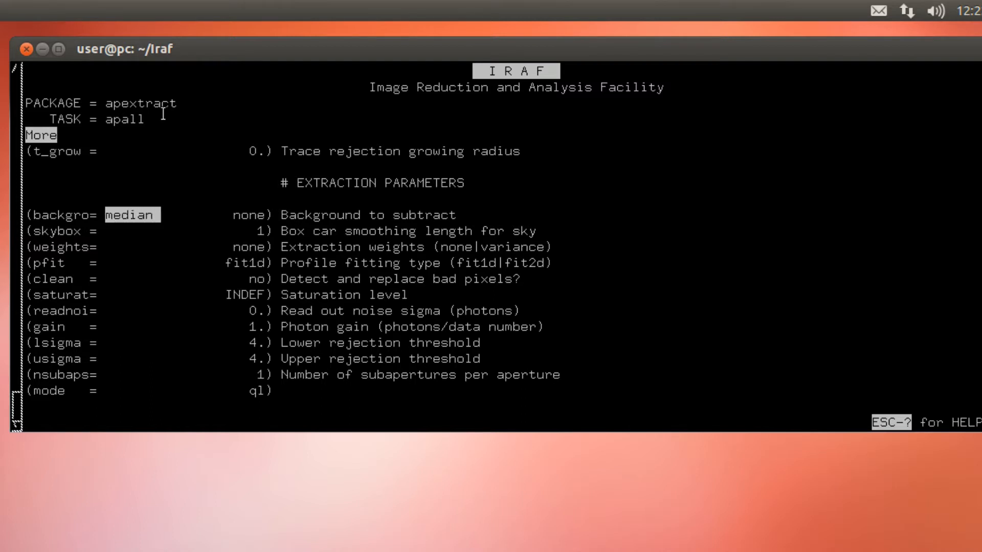
{"action": "key", "text": "Return"}
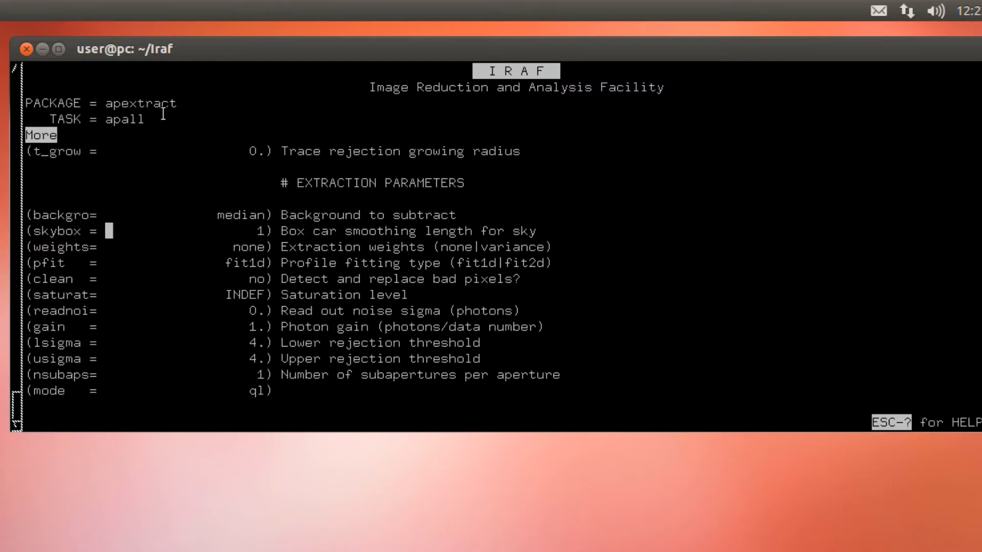
{"action": "key", "text": "Down"}
{"action": "type", "text": "variance"}
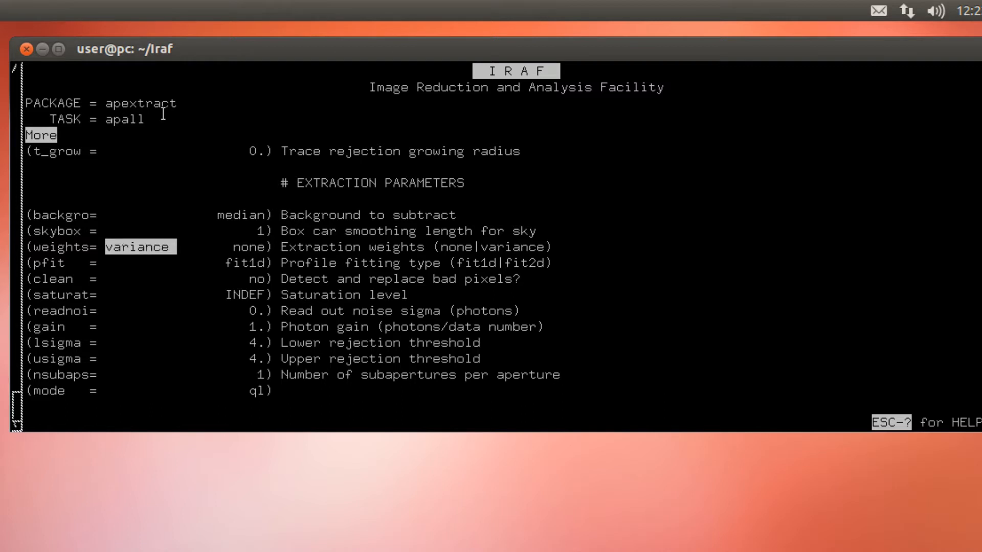
{"action": "key", "text": "Return"}
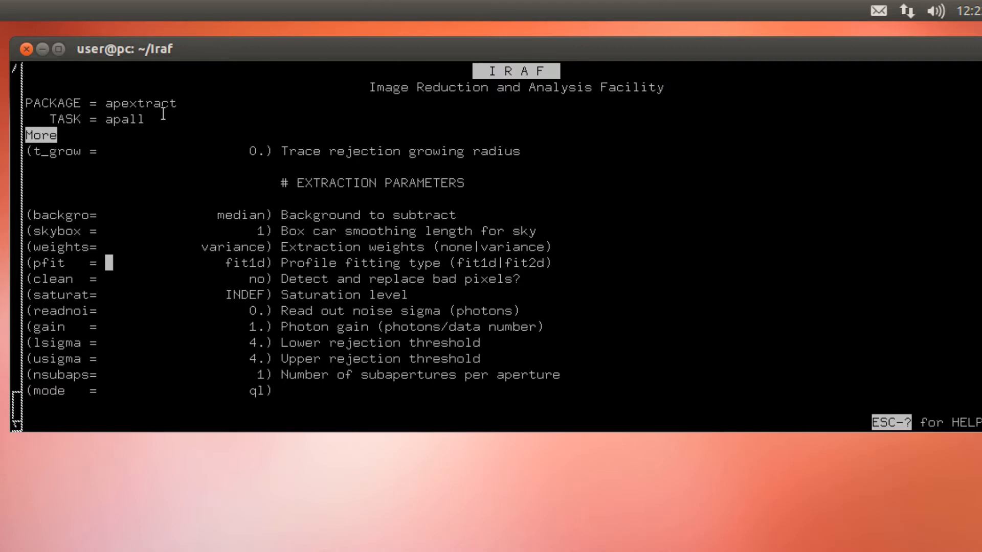
Set the photon gain parameter to gain and the read out noise sigma to readnoi
{"action": "key", "text": "Down"}
{"action": "key", "text": "Down"}
{"action": "key", "text": "Down"}
{"action": "type", "text": "gain"}
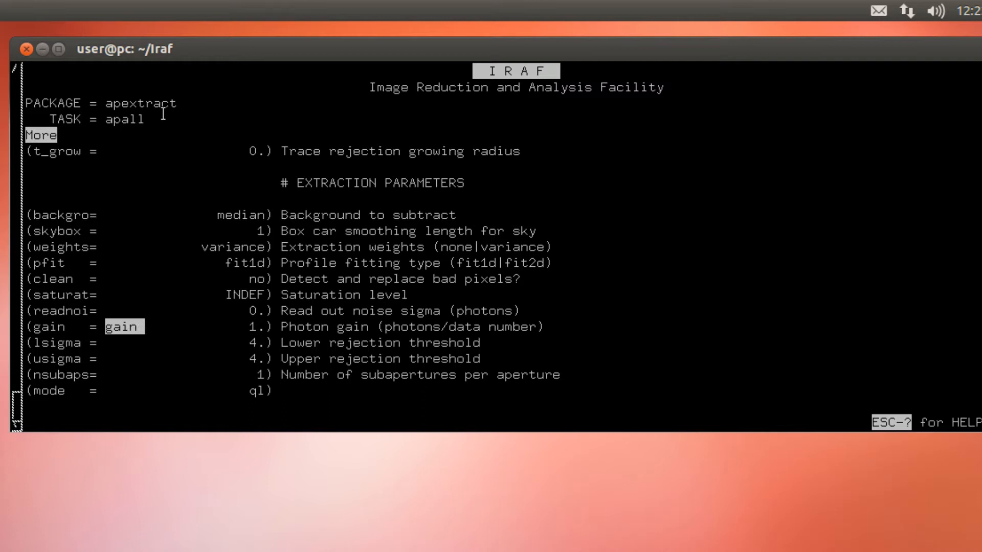
{"action": "key", "text": "Up"}
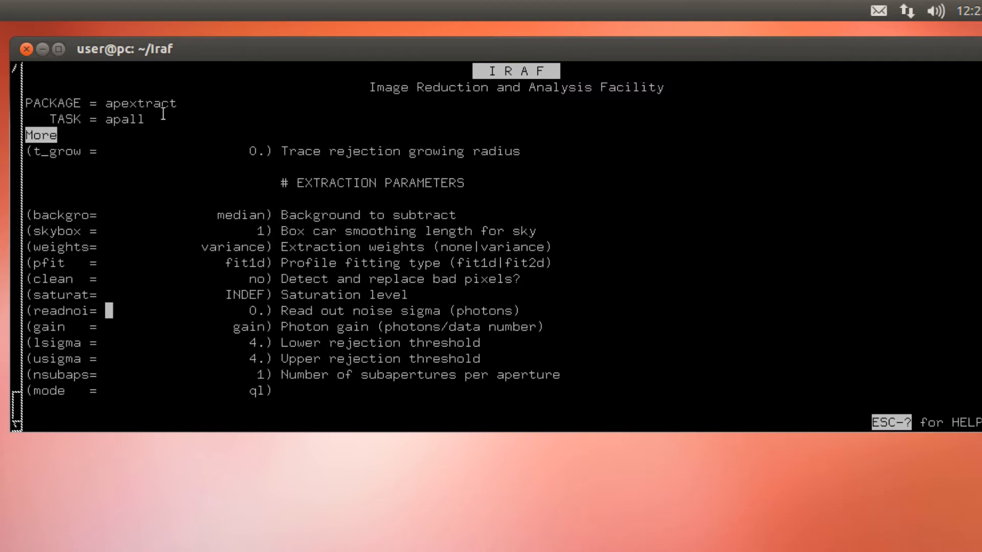
{"action": "type", "text": "readnoi"}
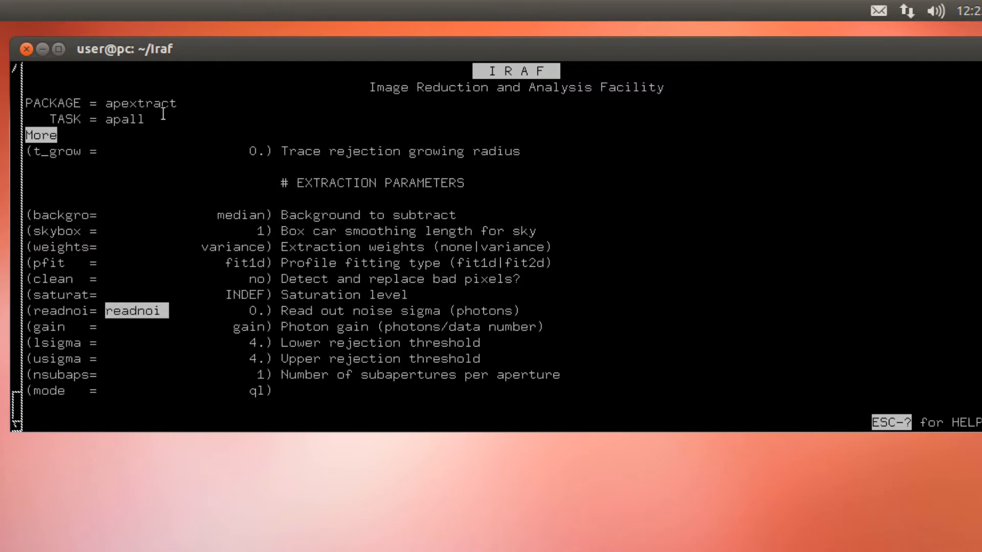
{"action": "key", "text": "Return"}
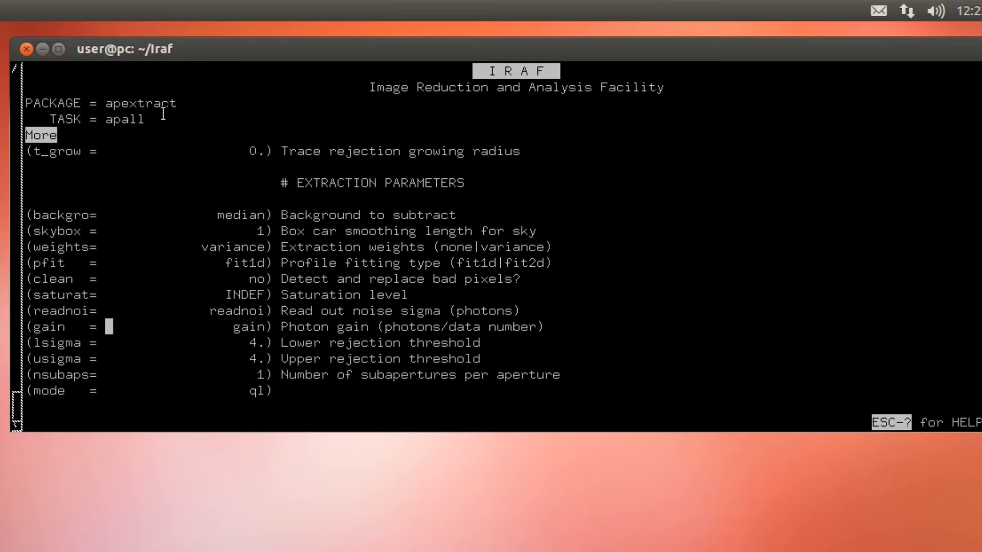
Leave the apall parameter editor and return to the apextract prompt
{"action": "key", "text": "Down"}
{"action": "key", "text": "Down"}
{"action": "key", "text": "Down"}
{"action": "key", "text": "Down"}
{"action": "type", "text": ":1"}
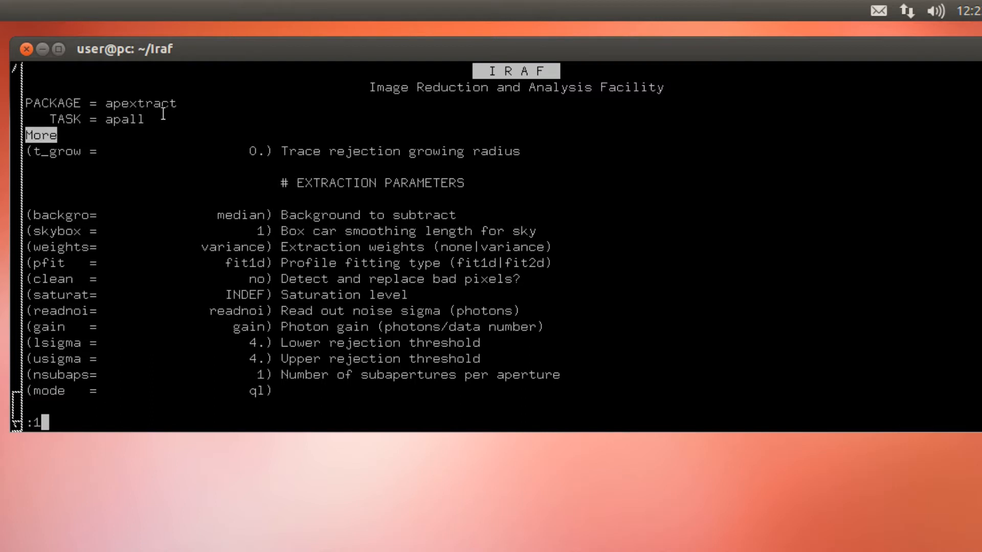
{"action": "key", "text": "Return"}
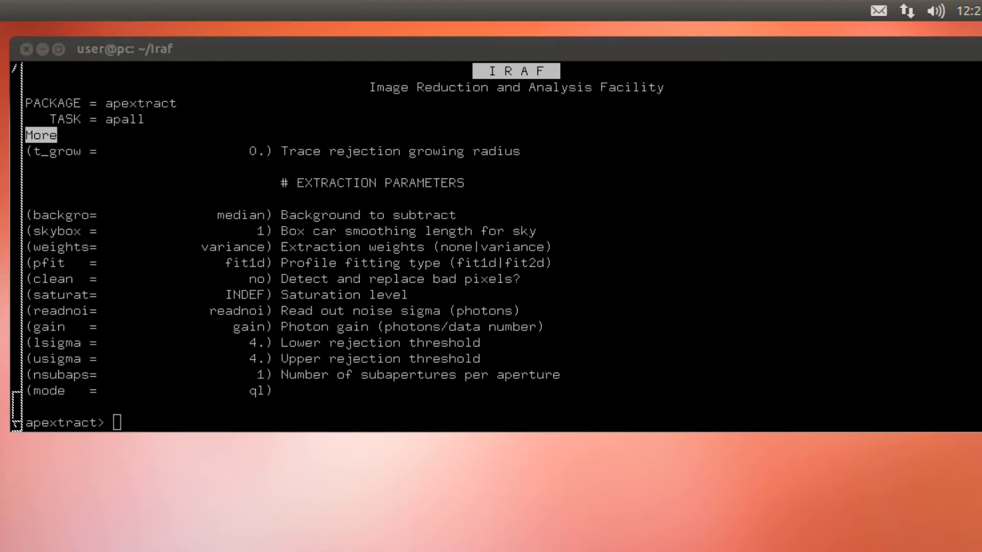
Run apall on obj1_c_f_cr_a_z with output obj1_c_f_cr_a_z_bg, readnoi=readnois, gain=gain, backgro=median, nsum=10, line=2750, upper=20 and extras+
{"action": "middle_click", "coordinate": [207, 363]}
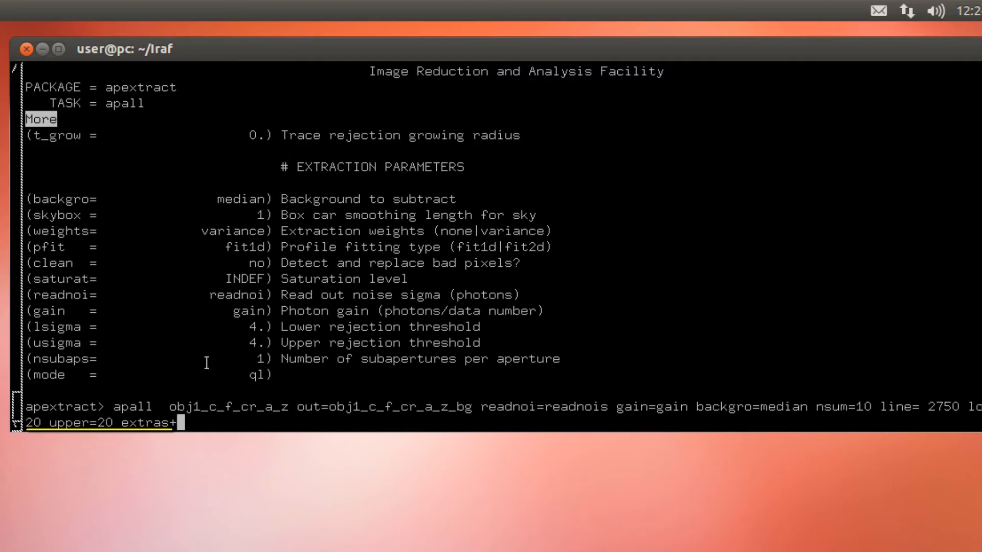
{"action": "key", "text": "Return"}
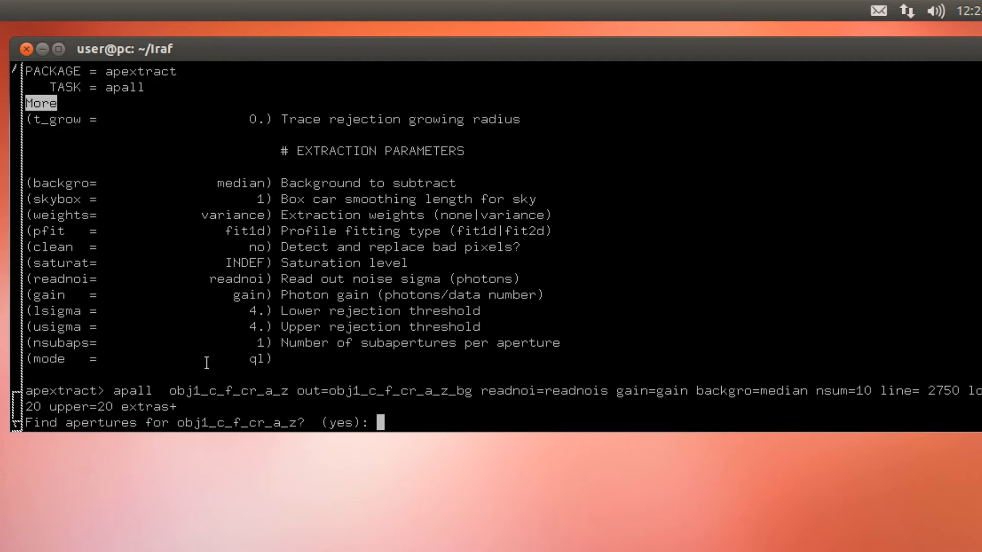
Agree to find, resize and edit apertures for the image, with 1 aperture found automatically
{"action": "key", "text": "Return"}
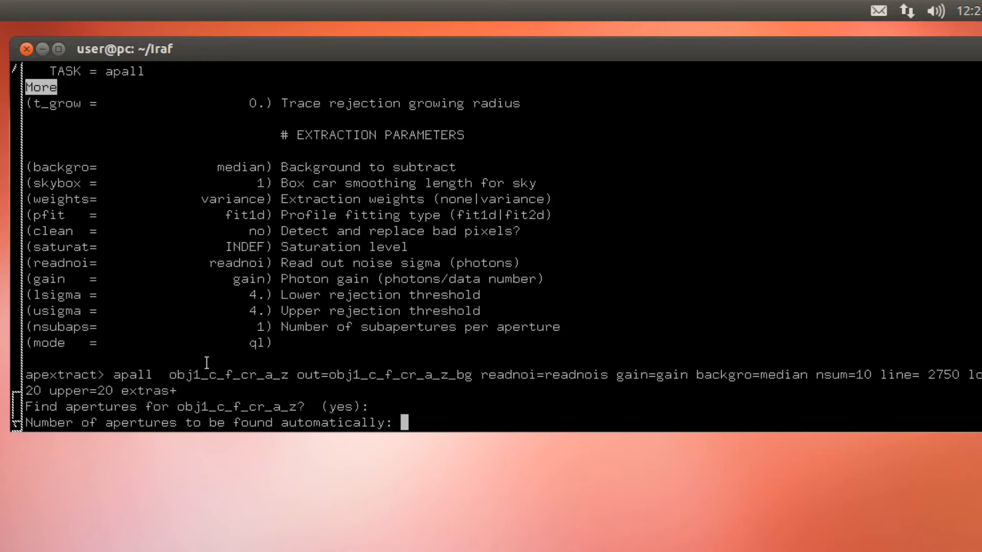
{"action": "type", "text": "1"}
{"action": "key", "text": "Return"}
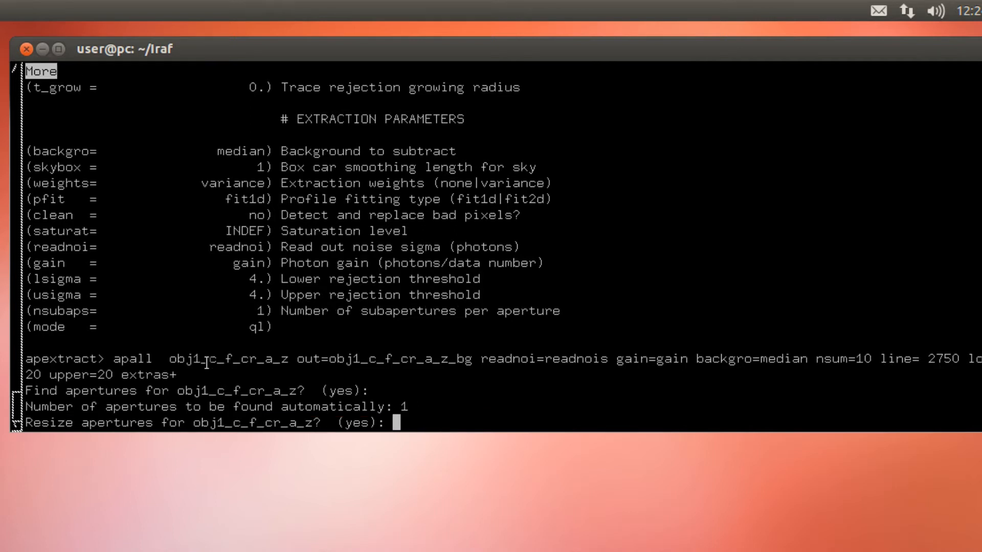
{"action": "key", "text": "Return"}
{"action": "key", "text": "Return"}
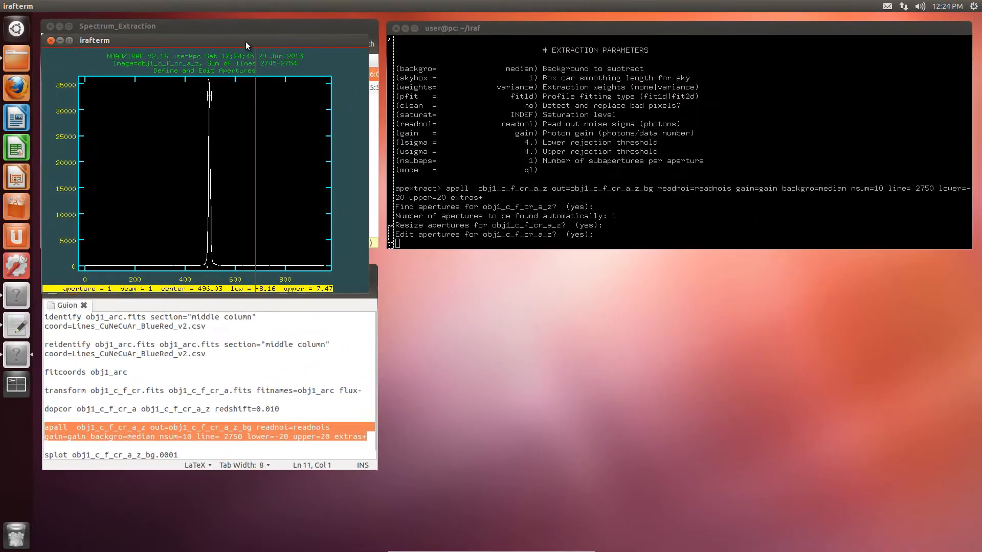
Maximize the aperture editing plot and display the profile at line 2700
{"action": "double_click", "coordinate": [245, 37]}
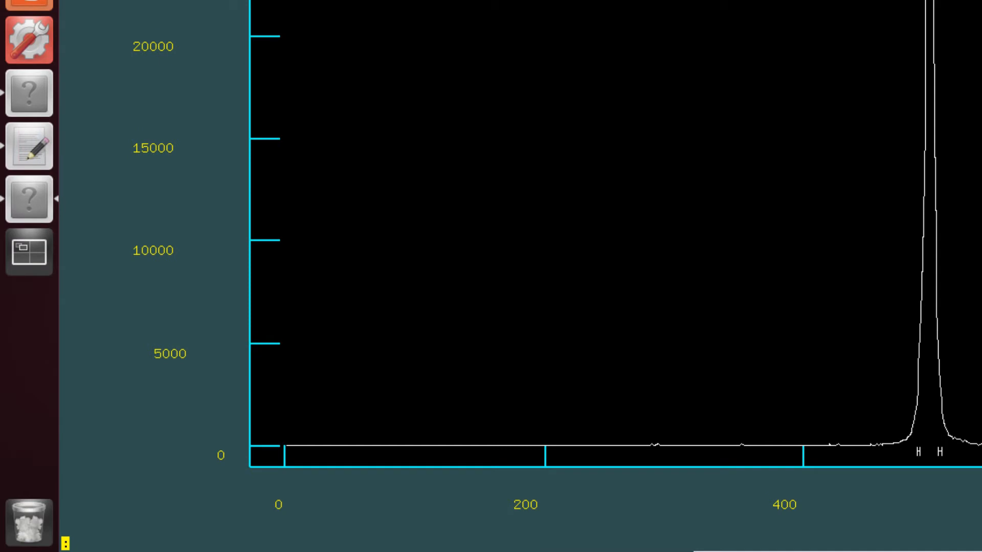
{"action": "type", "text": "line"}
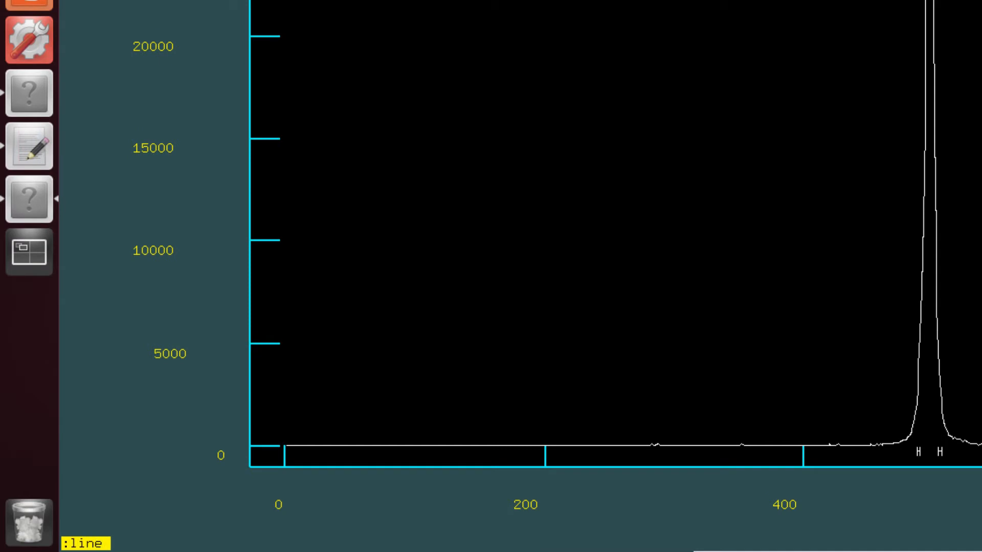
{"action": "type", "text": " 2700"}
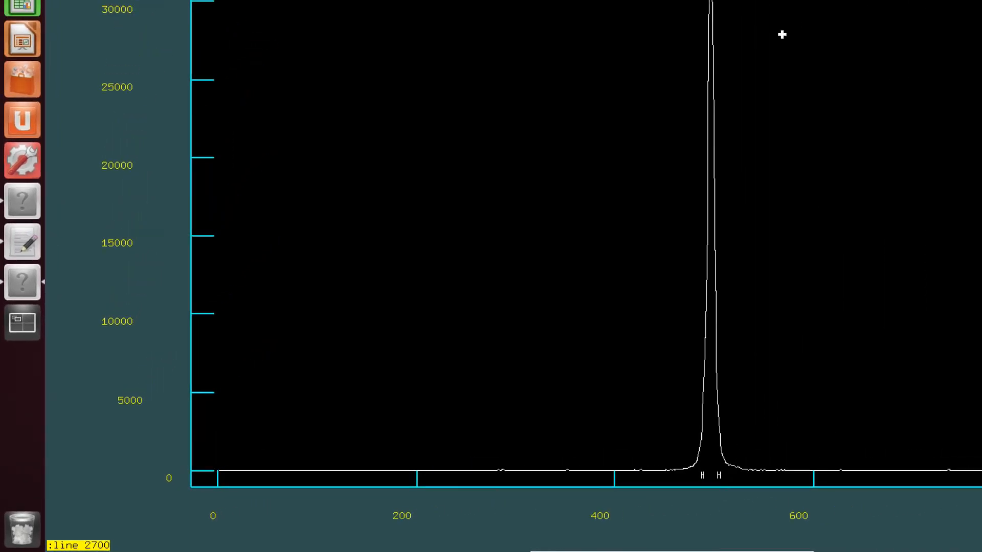
{"action": "key", "text": "Return"}
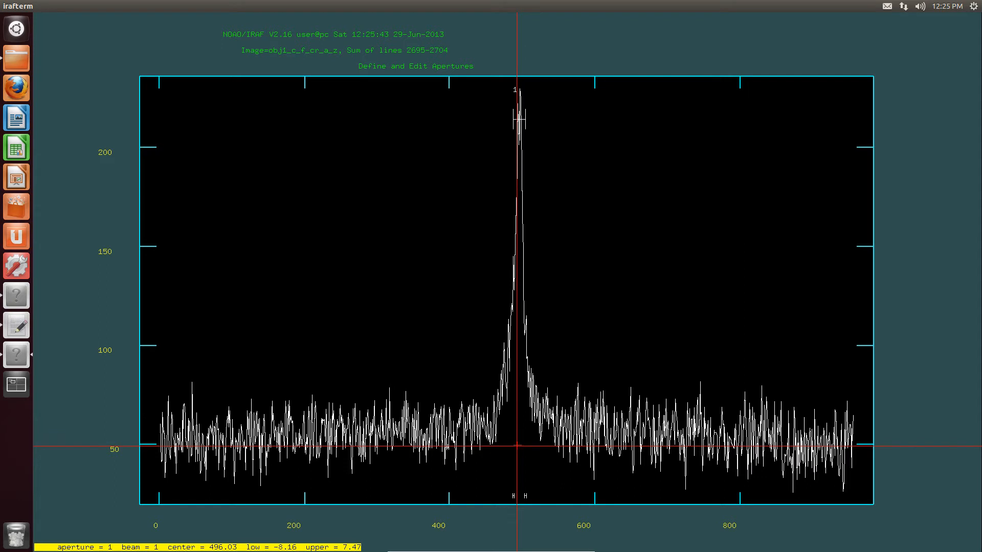
Display the aperture profile at line 2750
{"action": "key", "text": "colon"}
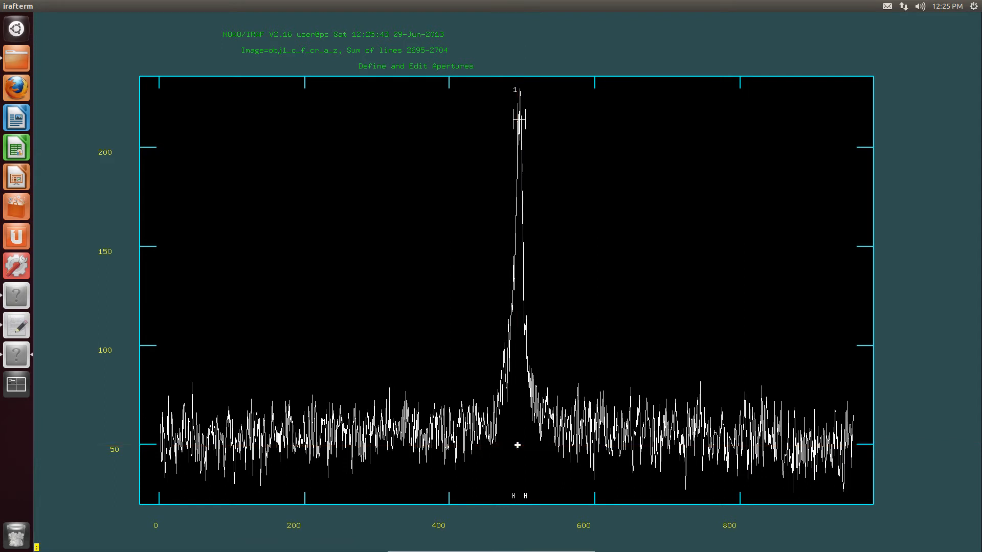
{"action": "type", "text": "line 2750"}
{"action": "key", "text": "Return"}
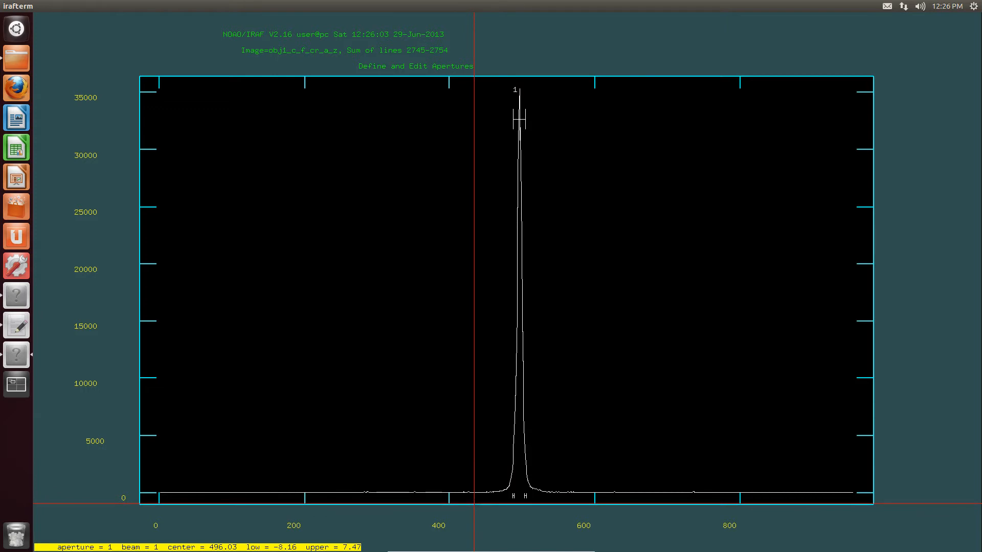
Set the upper limit of aperture 1 to 25
{"action": "key", "text": "w"}
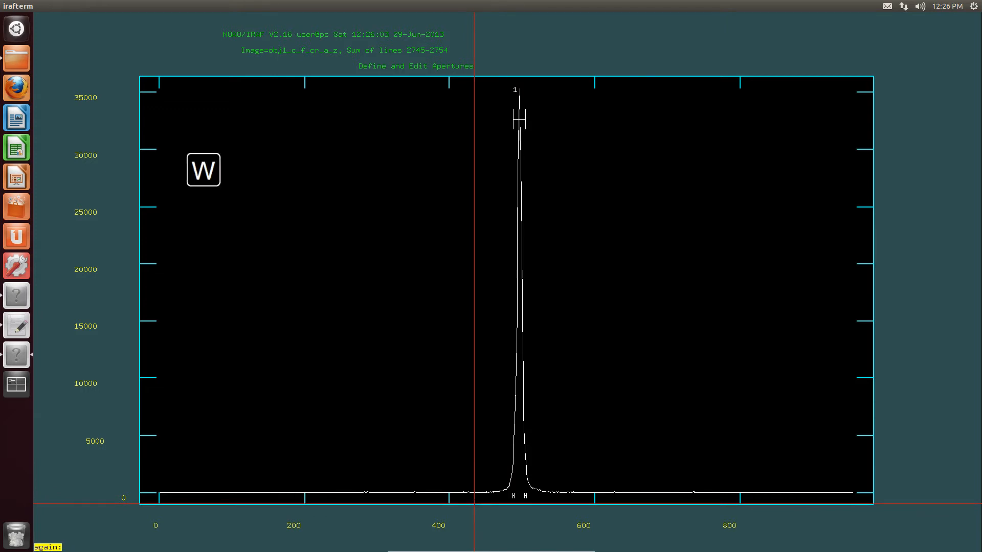
{"action": "key", "text": "e"}
{"action": "key", "text": "e"}
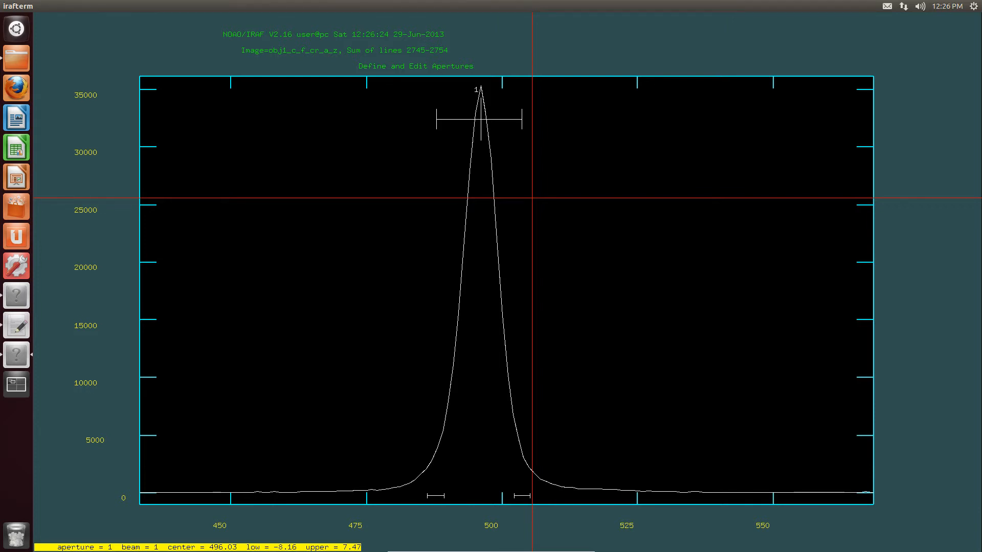
{"action": "key", "text": "colon"}
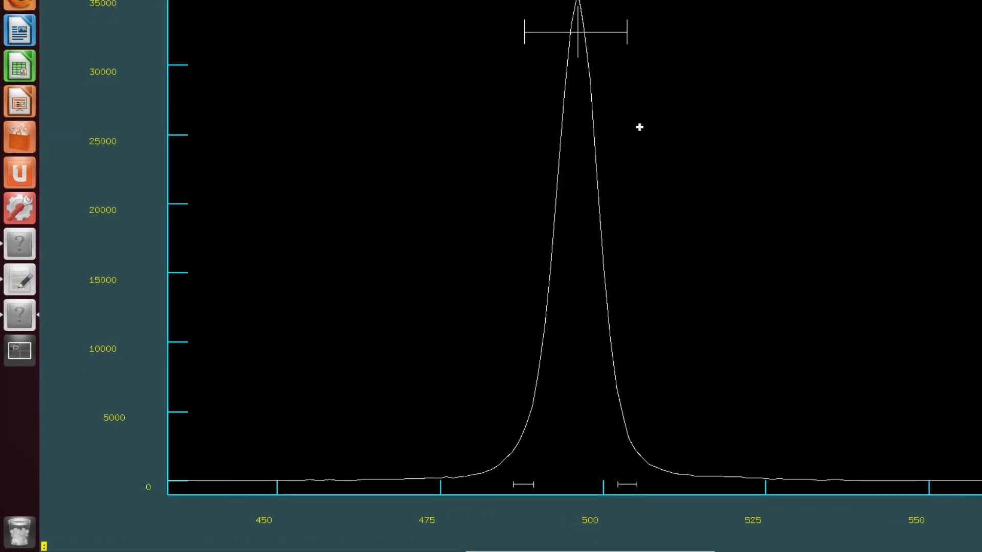
{"action": "type", "text": "upper"}
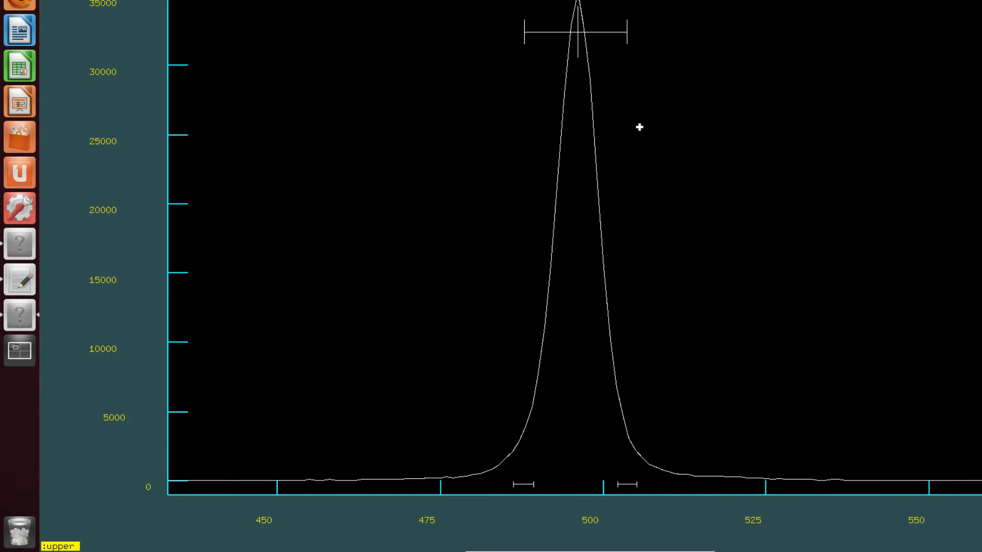
{"action": "type", "text": " = 25"}
{"action": "key", "text": "Return"}
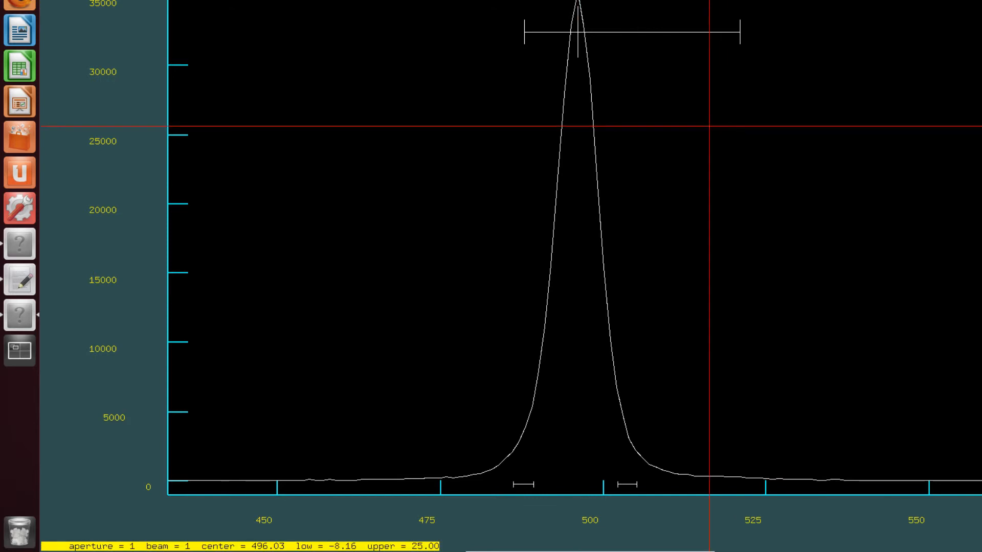
Set the upper limit of aperture 1 to 20 and its lower limit to -20
{"action": "type", "text": ":upper 20"}
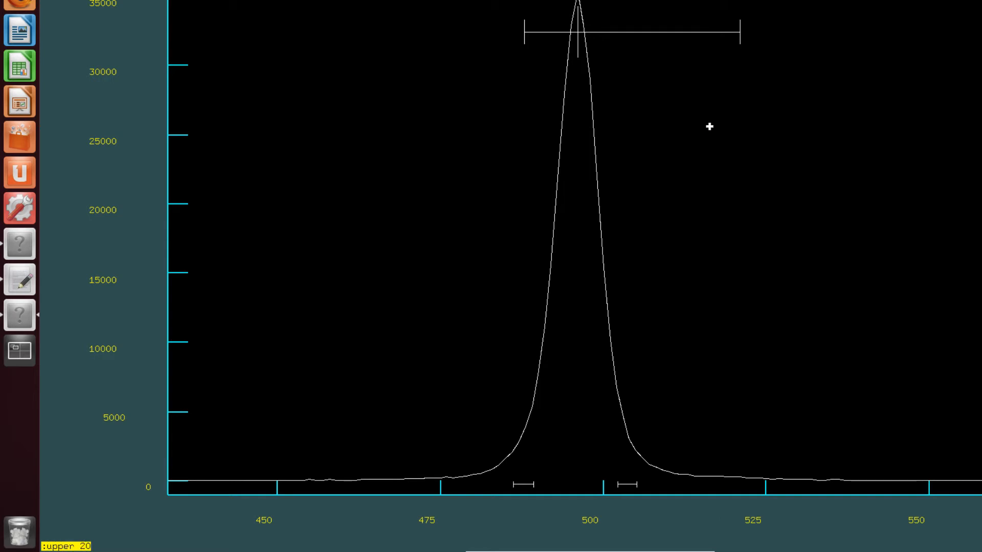
{"action": "key", "text": "Return"}
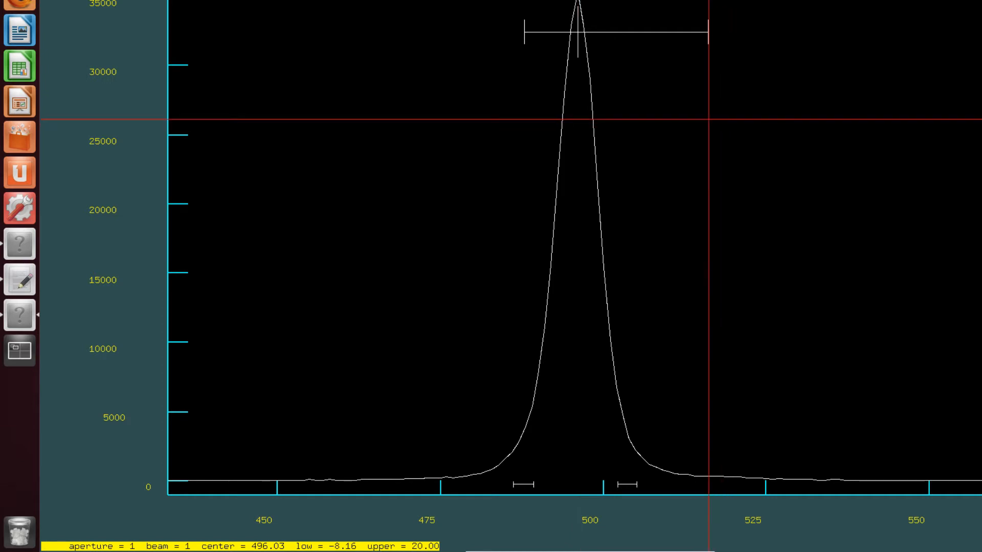
{"action": "type", "text": ":"}
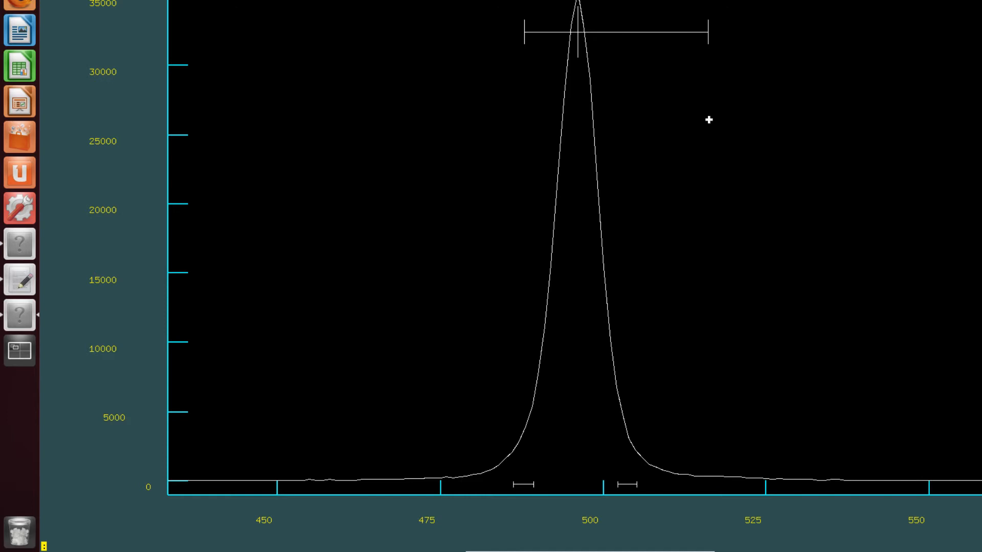
{"action": "type", "text": "lower -20"}
{"action": "key", "text": "Return"}
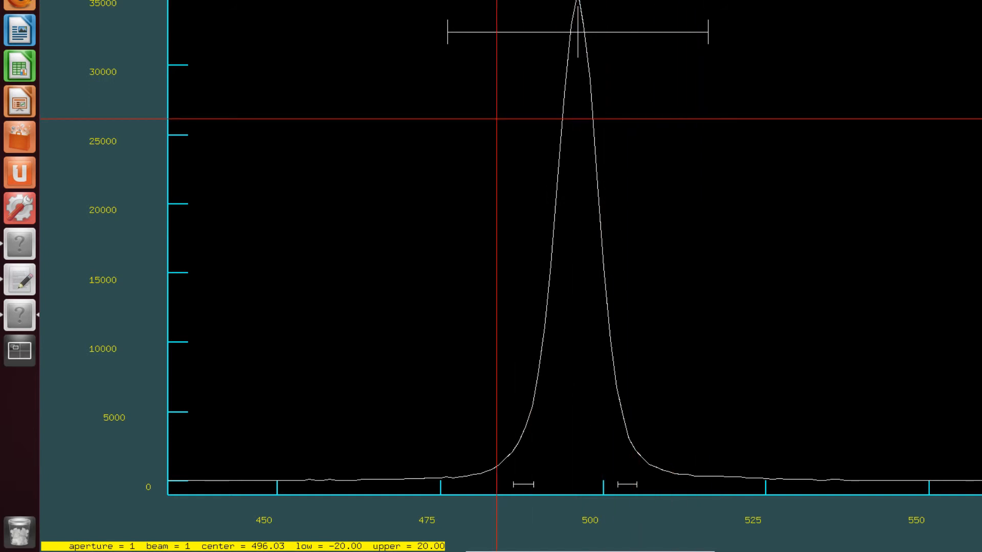
Restore the full profile view and open the background subtraction fit for aperture 1
{"action": "key", "text": "w"}
{"action": "key", "text": "a"}
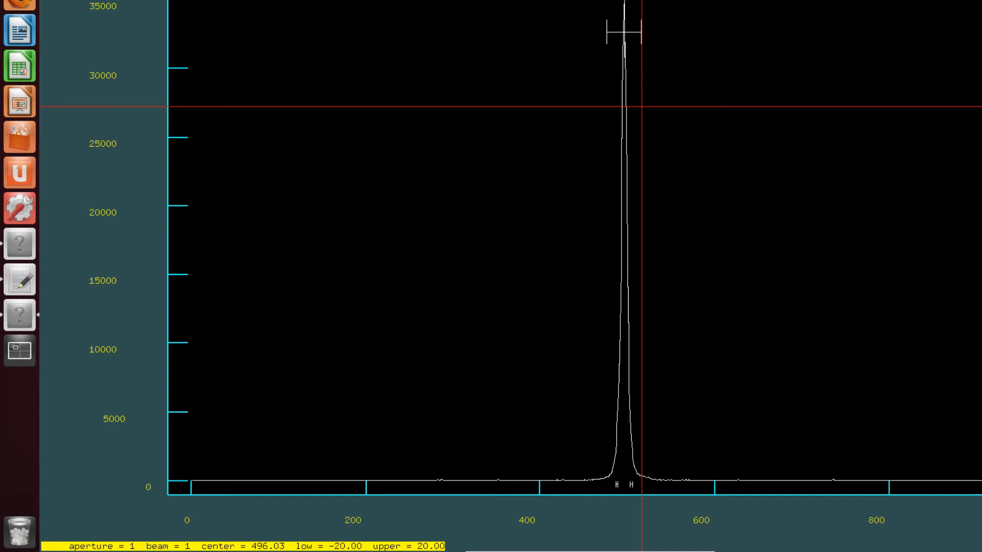
{"action": "key", "text": "b"}
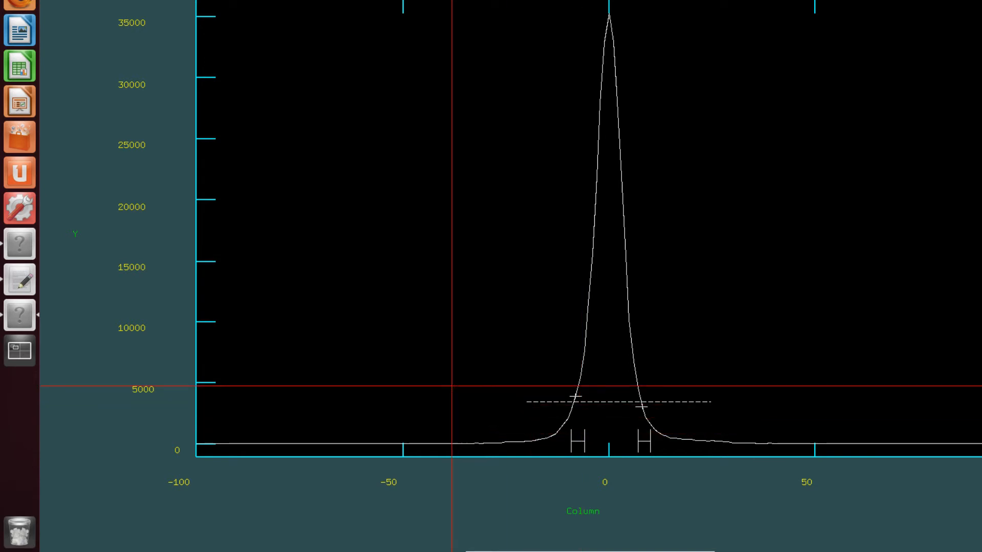
Replace the background sample regions with about -90 to -34 and 33 to 94 columns, and refit the background
{"action": "key", "text": "t"}
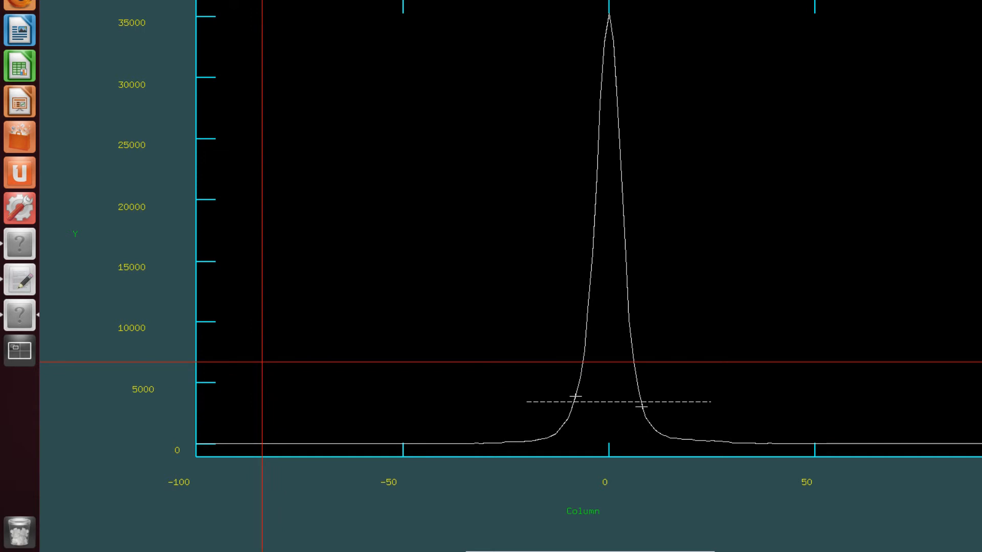
{"action": "key", "text": "s"}
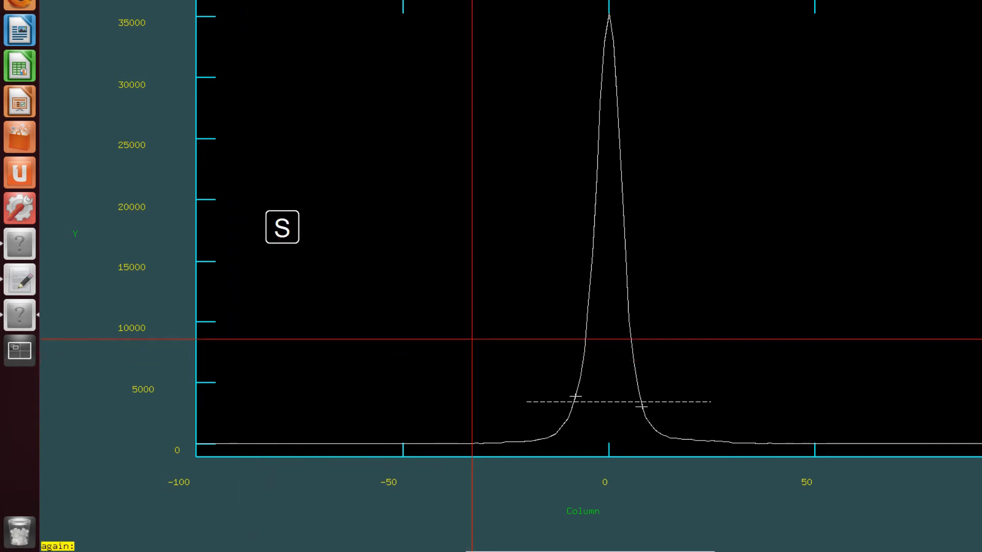
{"action": "key", "text": "s"}
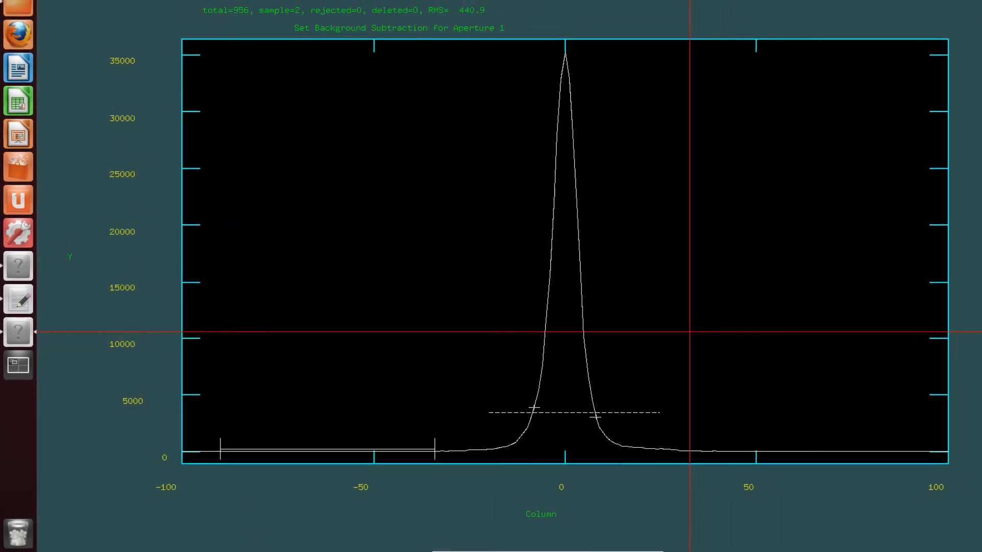
{"action": "key", "text": "s"}
{"action": "key", "text": "s"}
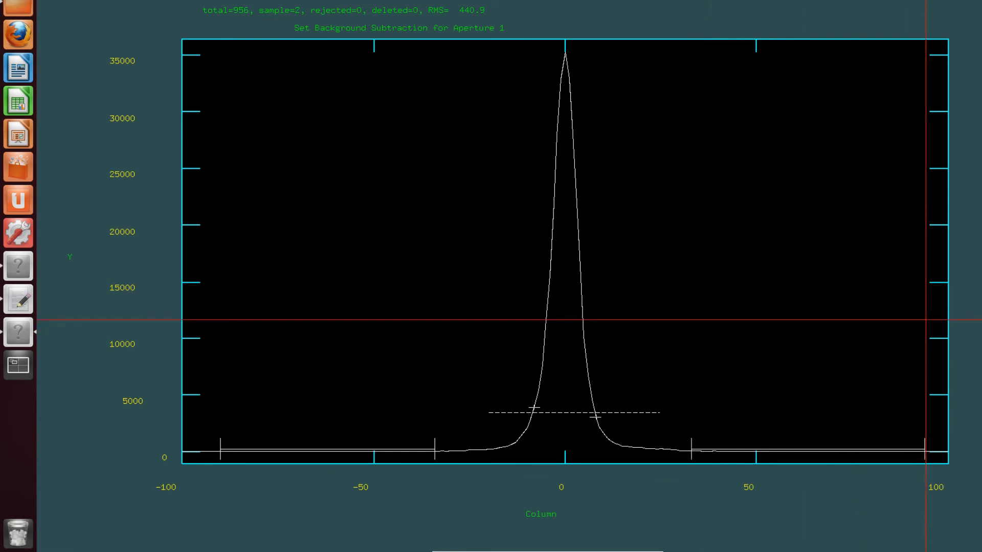
{"action": "key", "text": "f"}
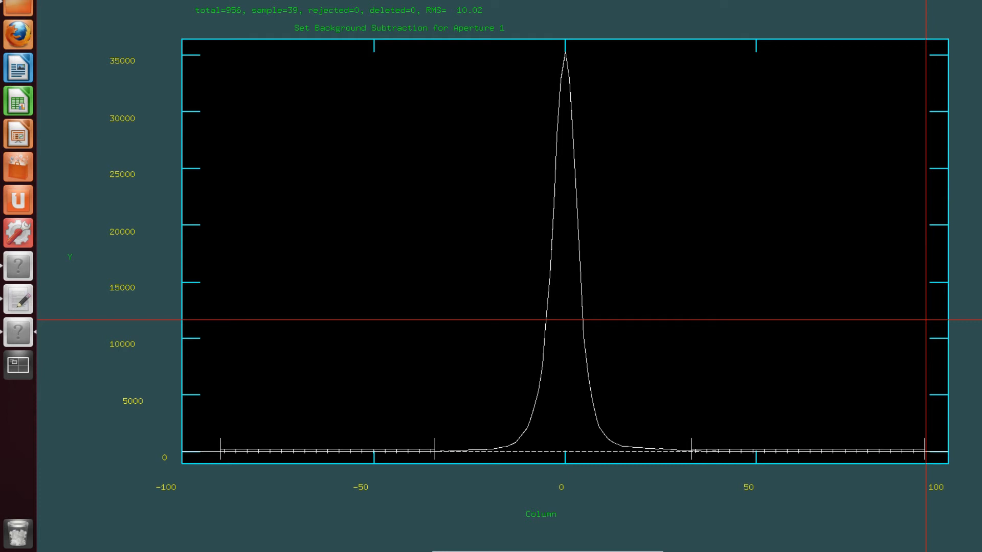
Replace the background sample regions with wider ones at about -370 to -38 and 35 to 357 columns, and refit
{"action": "key", "text": "w"}
{"action": "key", "text": "a"}
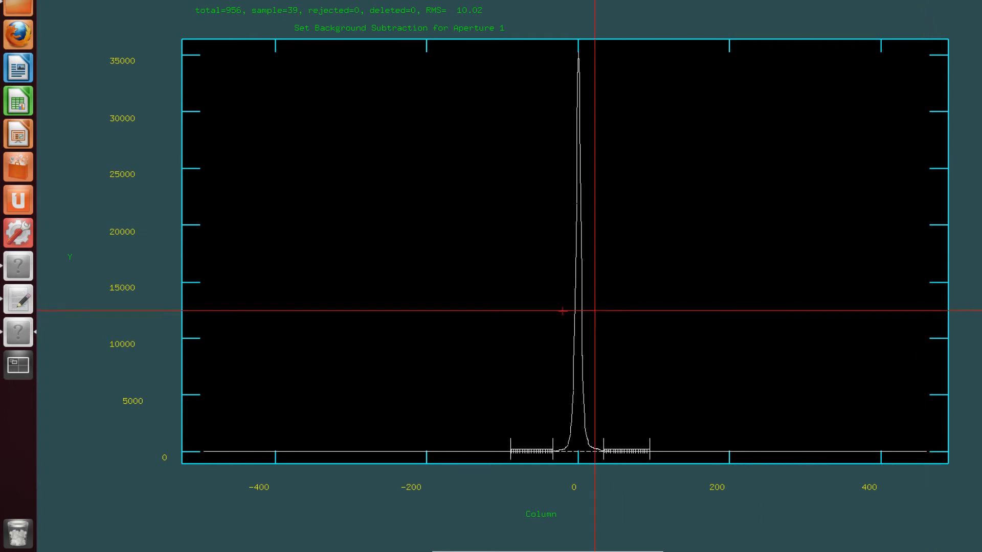
{"action": "key", "text": "t"}
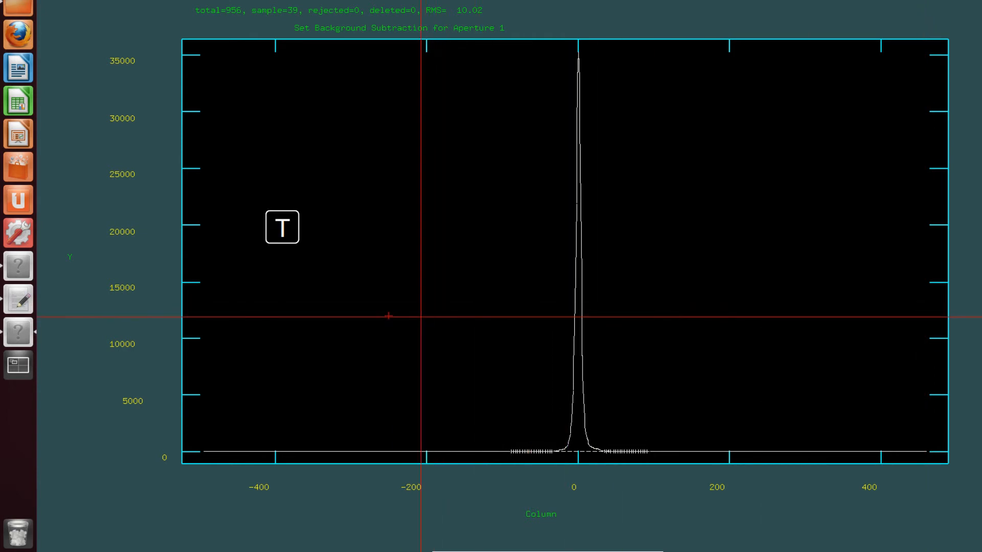
{"action": "key", "text": "s"}
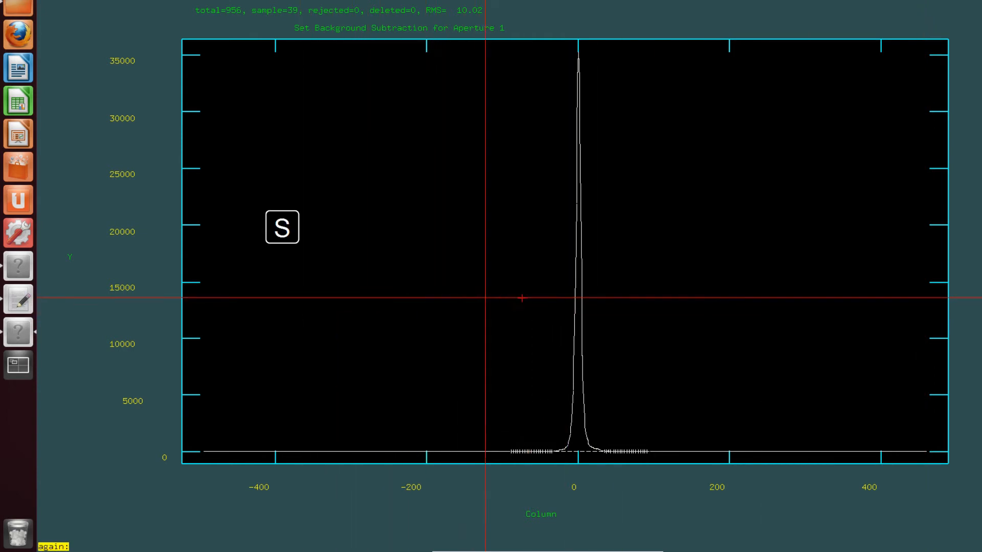
{"action": "key", "text": "s"}
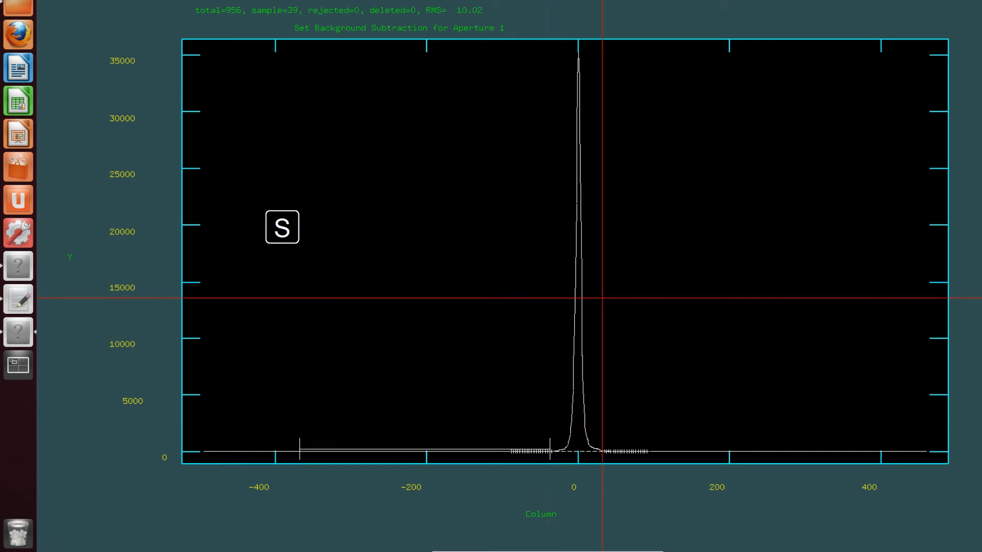
{"action": "key", "text": "s"}
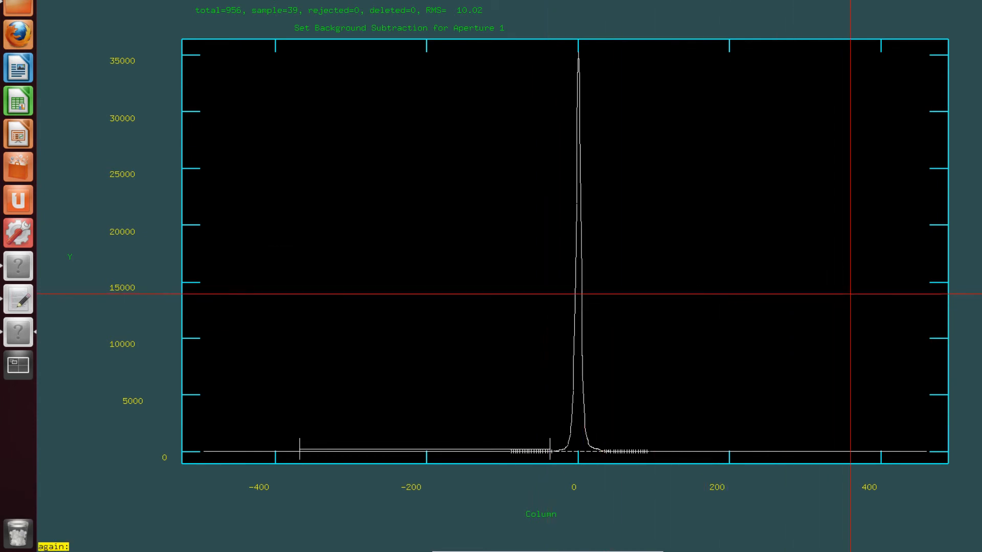
{"action": "key", "text": "s"}
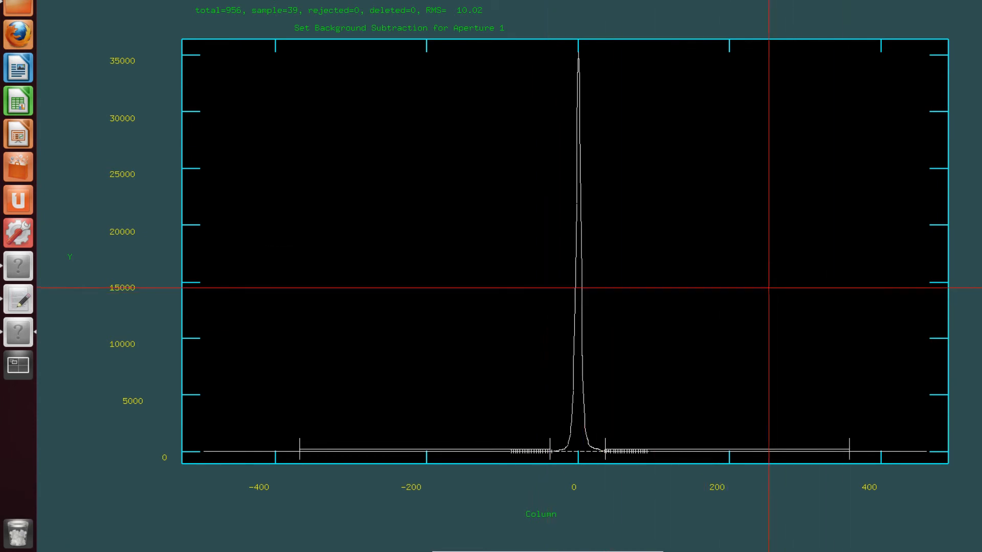
{"action": "key", "text": "f"}
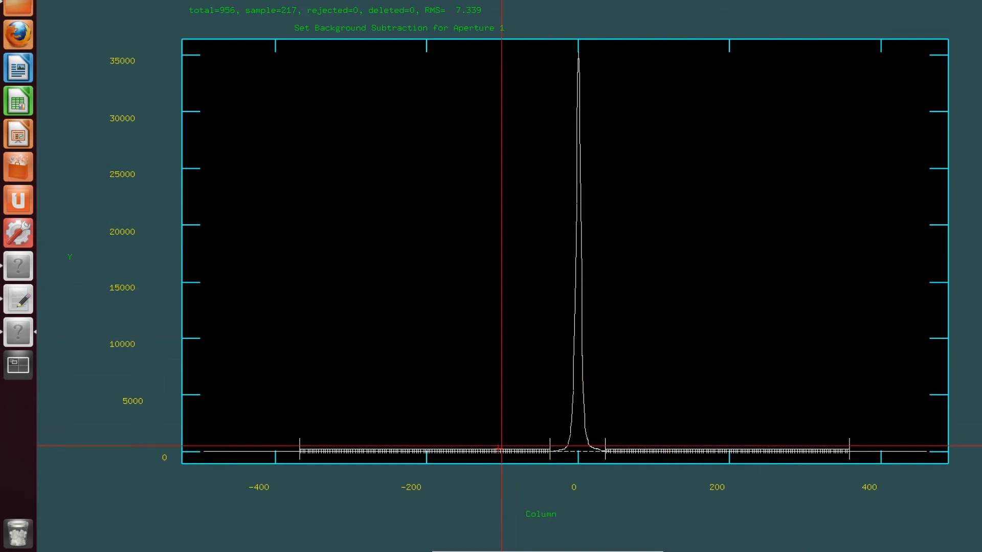
Examine the background fit around the base of the profile peak
{"action": "key", "text": "w"}
{"action": "key", "text": "e"}
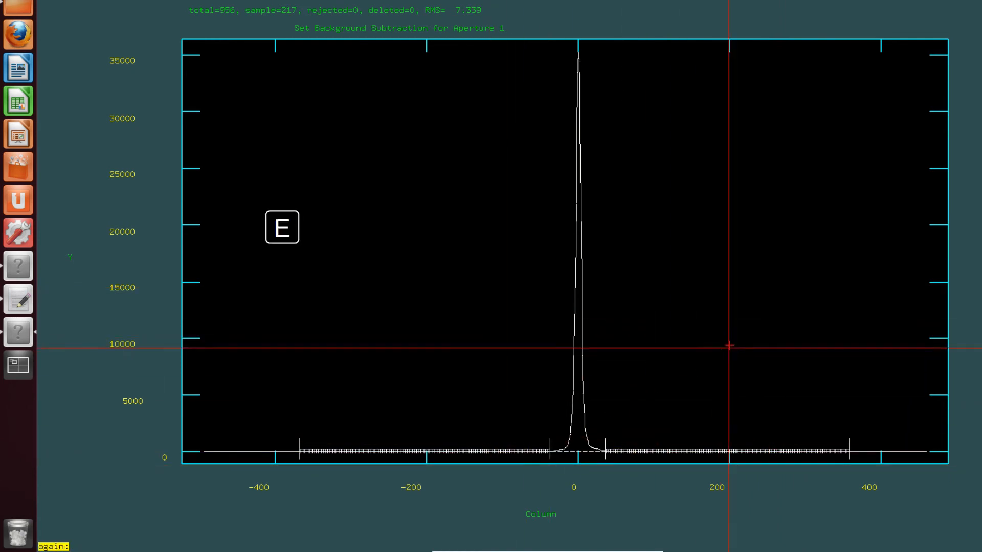
{"action": "key", "text": "e"}
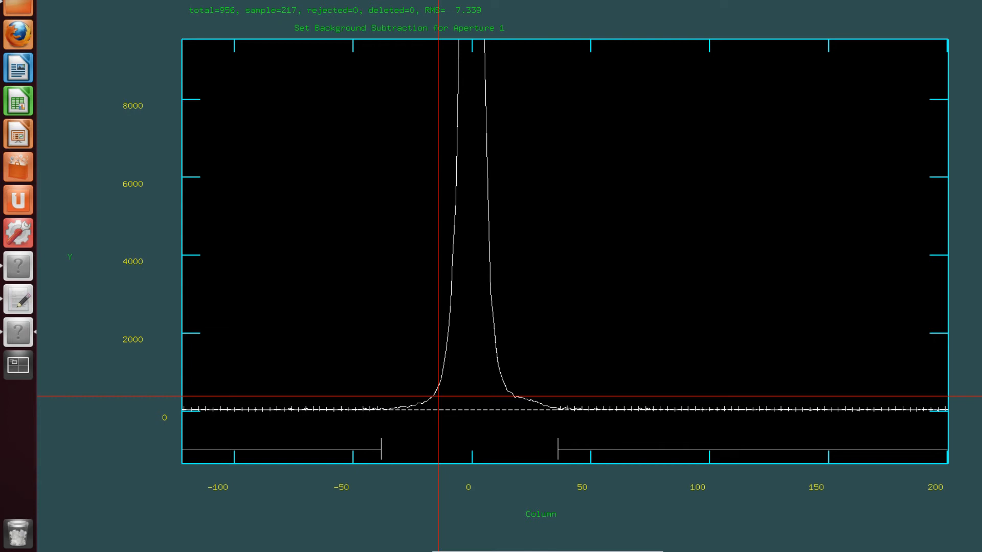
{"action": "key", "text": "w"}
{"action": "key", "text": "a"}
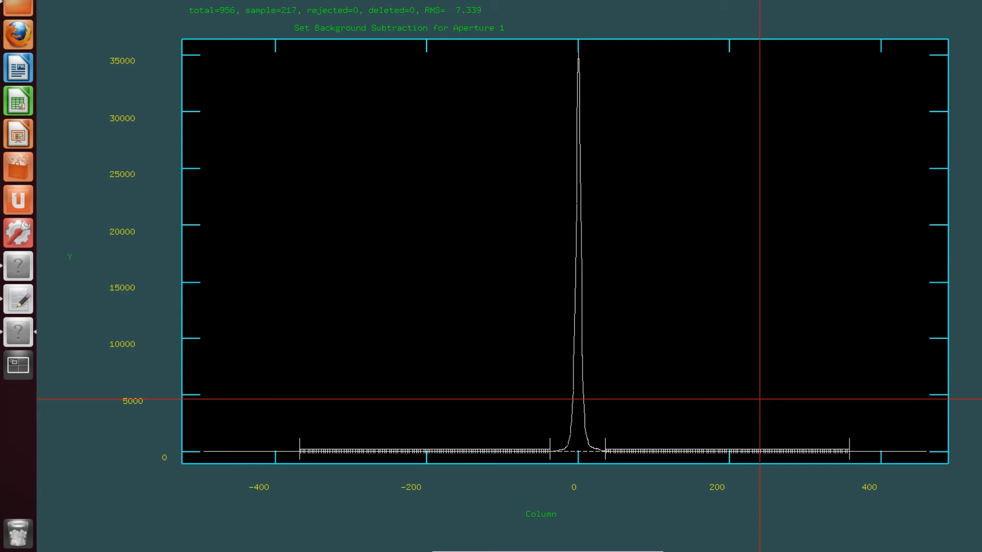
Finish background and aperture editing, and agree to trace the apertures and fit the curve to aperture 1 interactively
{"action": "key", "text": "q"}
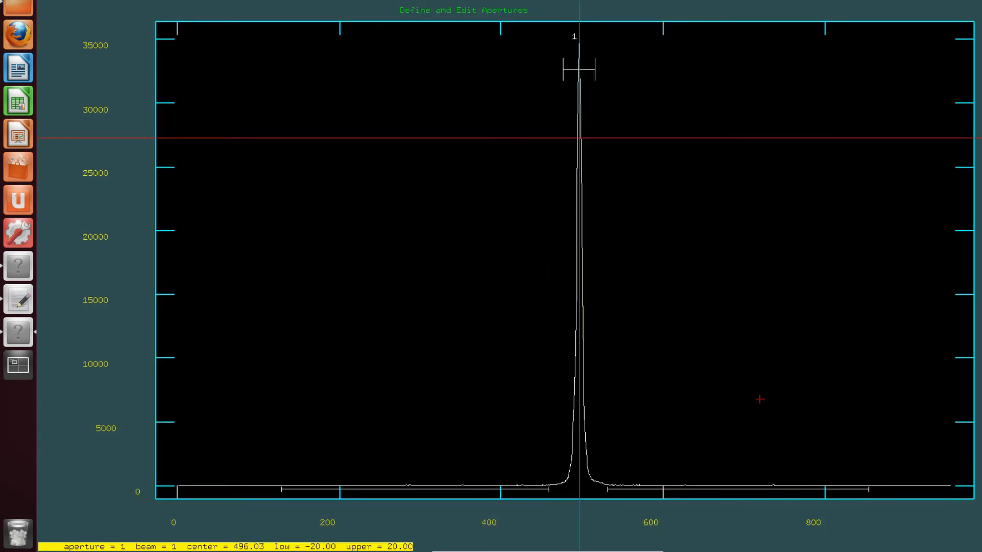
{"action": "key", "text": "q"}
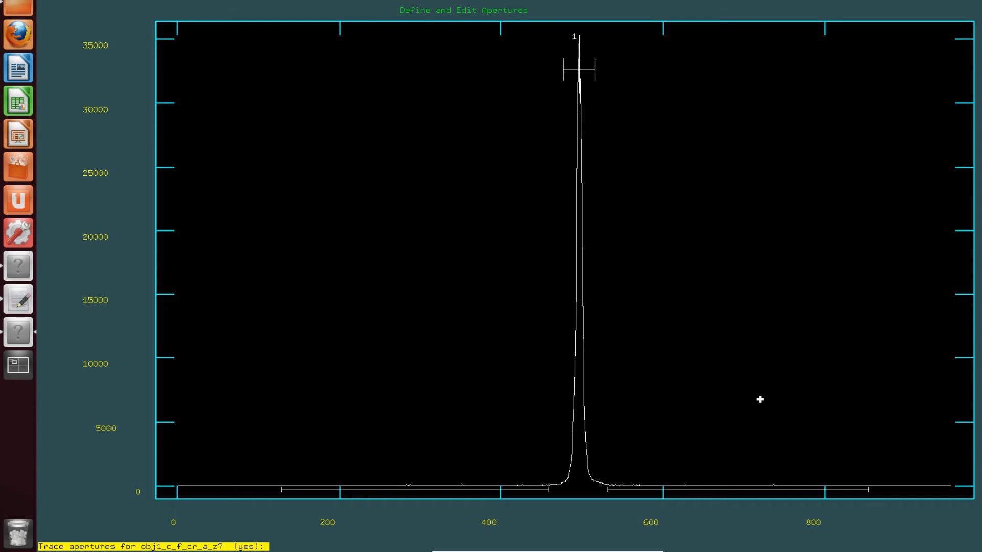
{"action": "key", "text": "Return"}
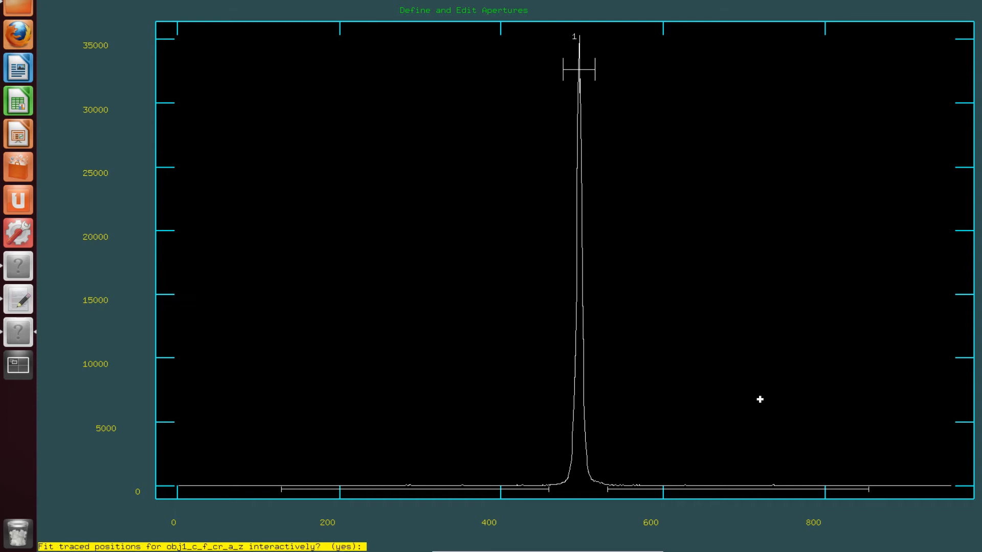
{"action": "key", "text": "Return"}
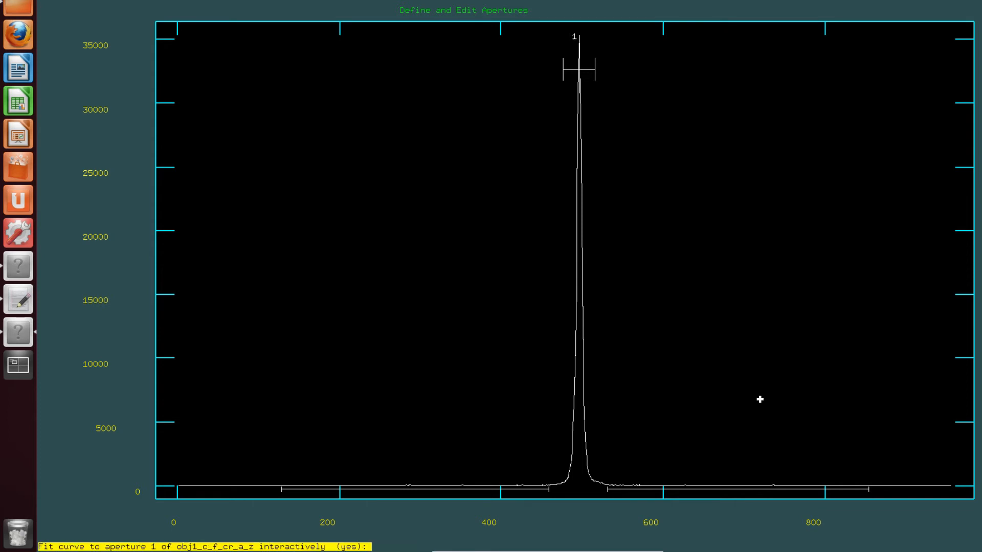
{"action": "key", "text": "Return"}
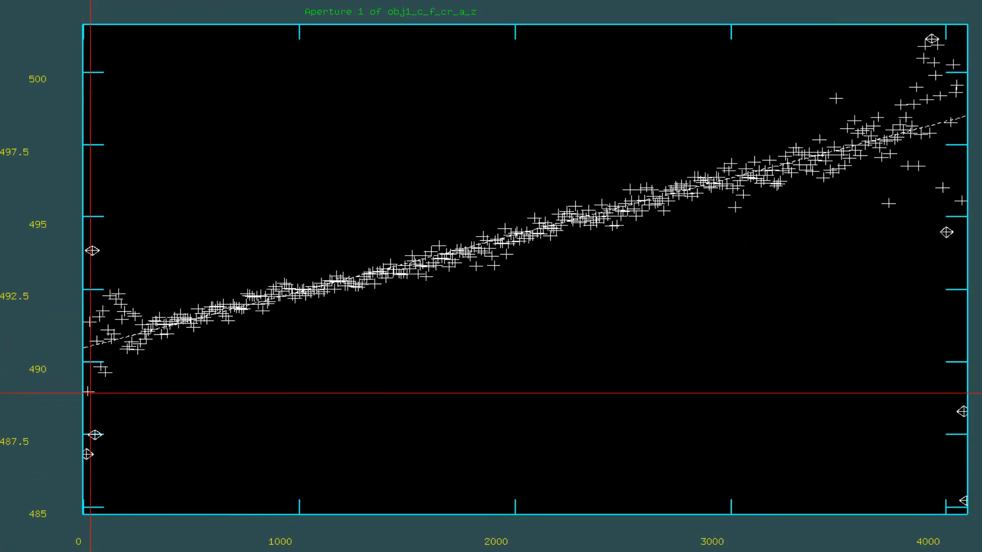
Delete the scattered trace points from the aperture 1 fit at the low-line end, up to about line 300
{"action": "key", "text": "d"}
{"action": "key", "text": "d"}
{"action": "key", "text": "d"}
{"action": "key", "text": "d"}
{"action": "key", "text": "d"}
{"action": "key", "text": "d"}
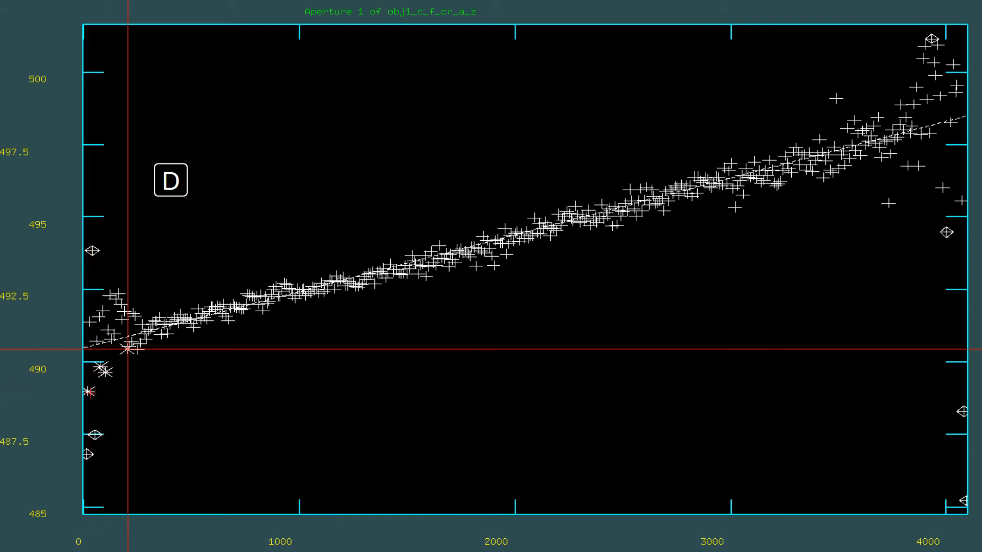
{"action": "key", "text": "d"}
{"action": "key", "text": "d"}
{"action": "key", "text": "d"}
{"action": "key", "text": "d"}
{"action": "key", "text": "d"}
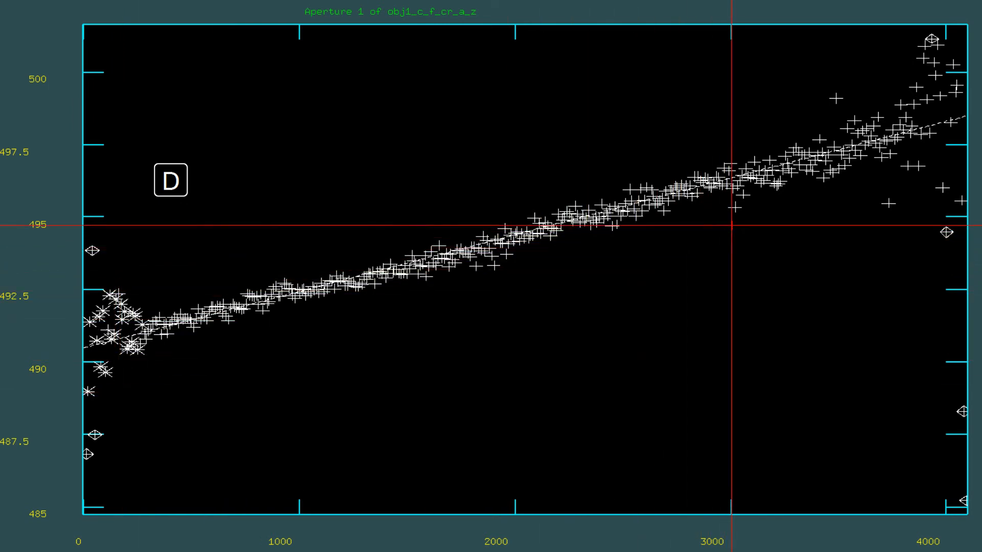
Delete the outlying trace points below the fitted curve between about lines 3000 and 4100
{"action": "key", "text": "d"}
{"action": "key", "text": "d"}
{"action": "key", "text": "d"}
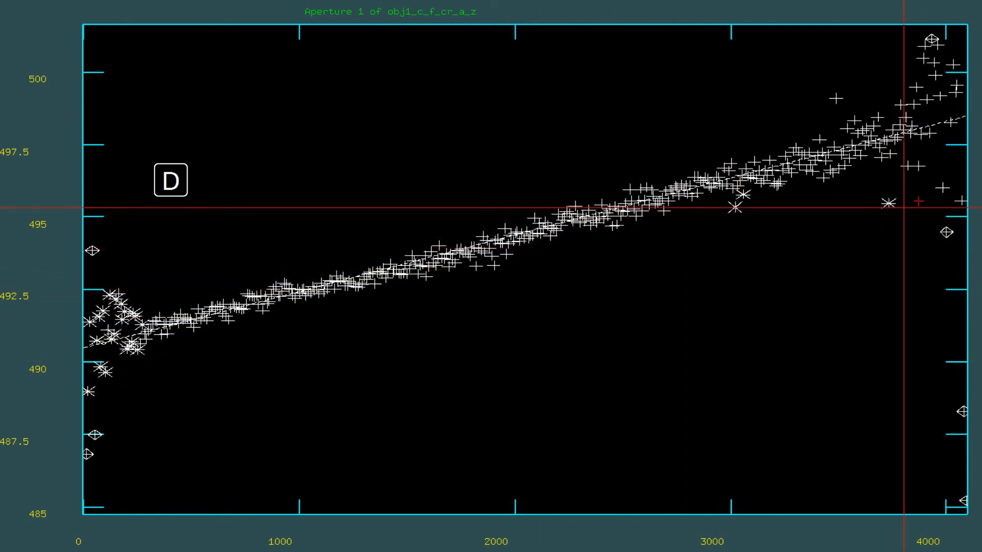
{"action": "key", "text": "d"}
{"action": "key", "text": "d"}
{"action": "key", "text": "d"}
Delete the outlying trace points above the fitted curve between about lines 3500 and 4050, and refit the trace
{"action": "key", "text": "d"}
{"action": "key", "text": "d"}
{"action": "key", "text": "d"}
{"action": "key", "text": "d"}
{"action": "key", "text": "d"}
{"action": "key", "text": "d"}
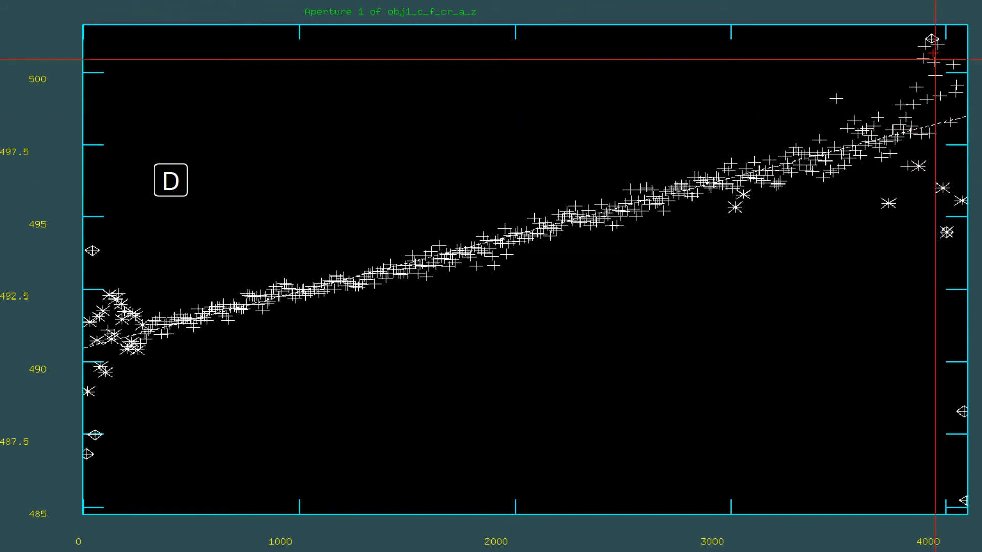
{"action": "key", "text": "d"}
{"action": "key", "text": "d"}
{"action": "key", "text": "d"}
{"action": "key", "text": "d"}
{"action": "key", "text": "d"}
{"action": "key", "text": "d"}
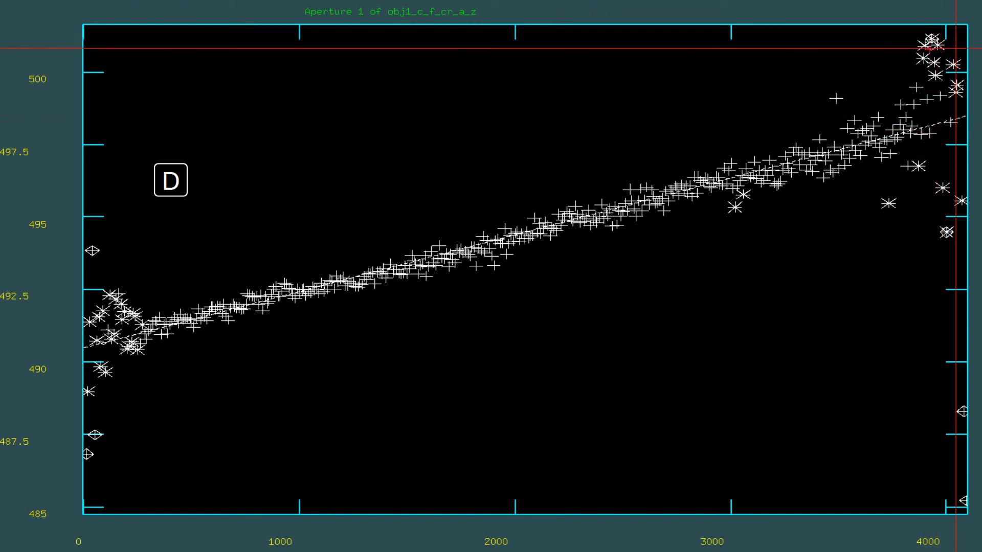
{"action": "key", "text": "d"}
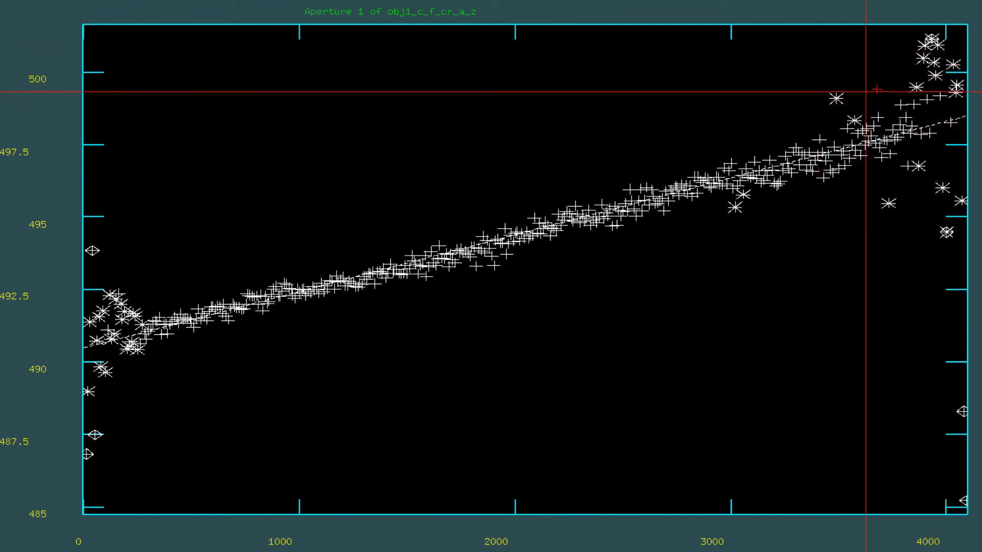
{"action": "key", "text": "d"}
{"action": "key", "text": "f"}
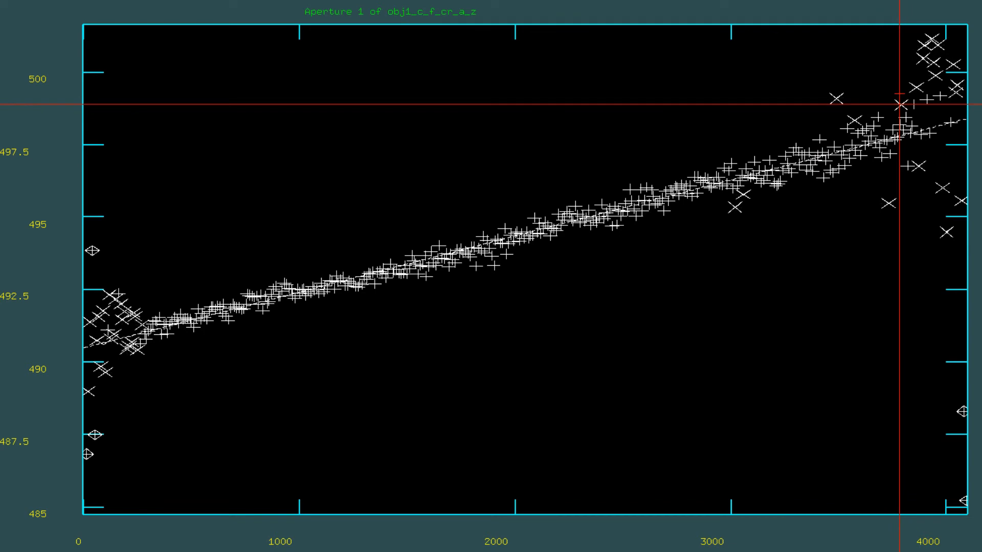
{"action": "key", "text": "f"}
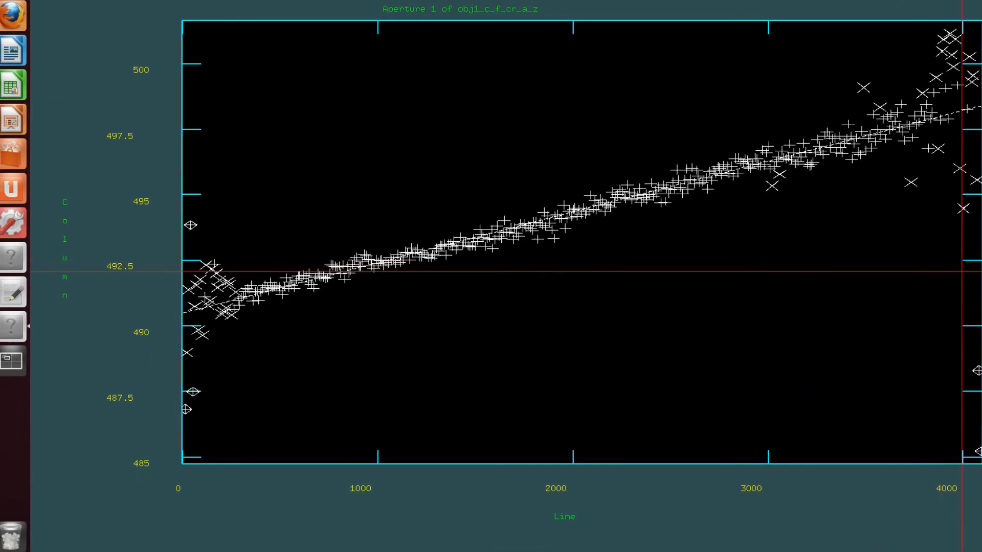
Finish the trace fit, write the apertures to the database, extract the spectrum, and review the aperture 1 result
{"action": "key", "text": "q"}
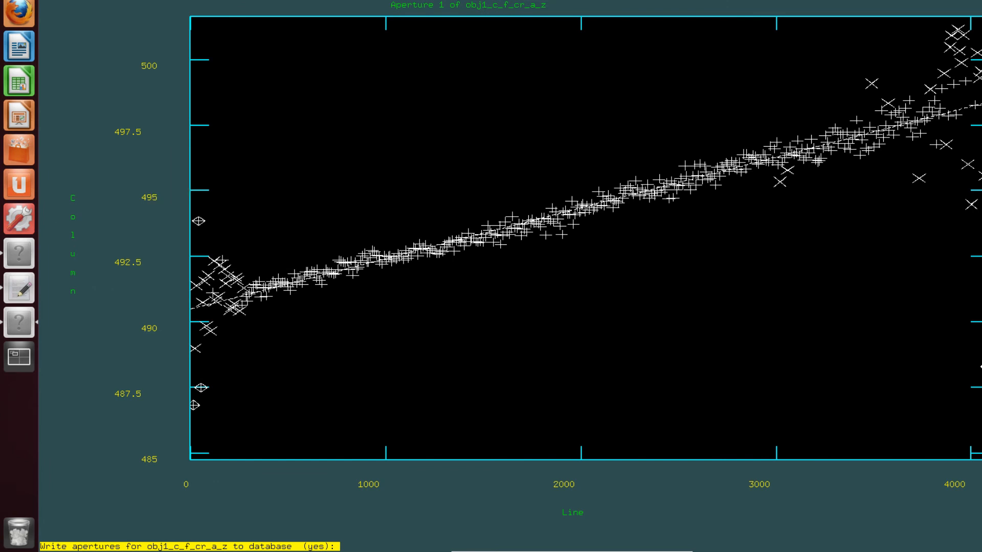
{"action": "key", "text": "Return"}
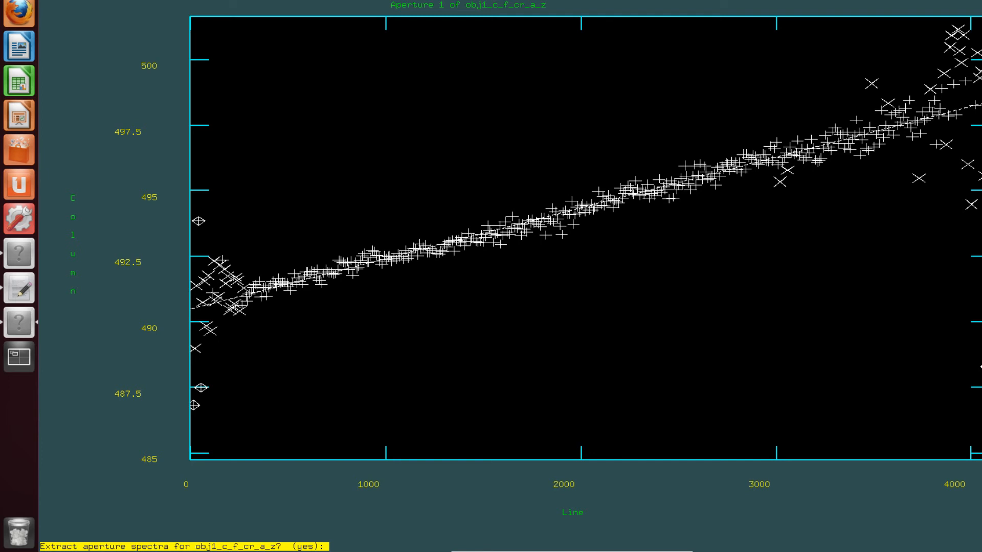
{"action": "key", "text": "Return"}
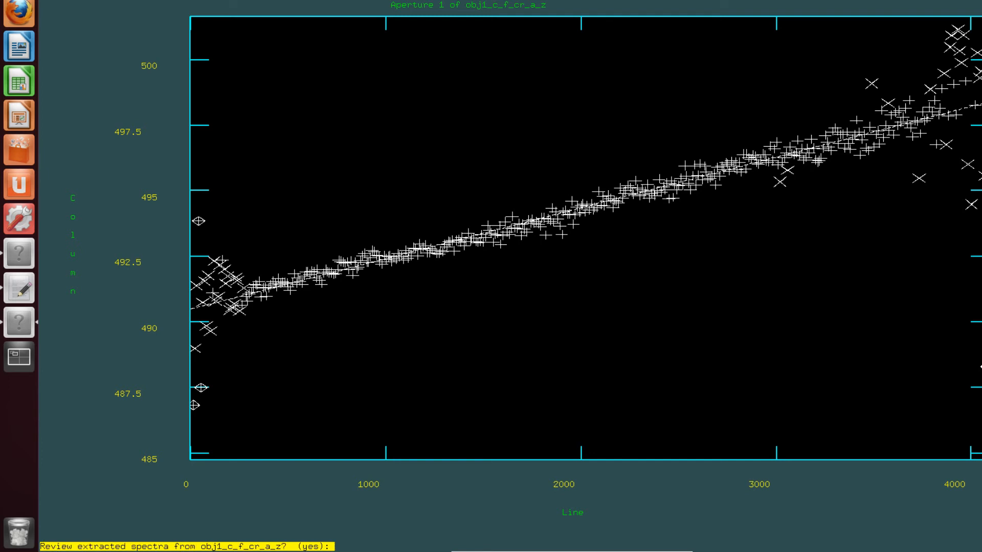
{"action": "key", "text": "Return"}
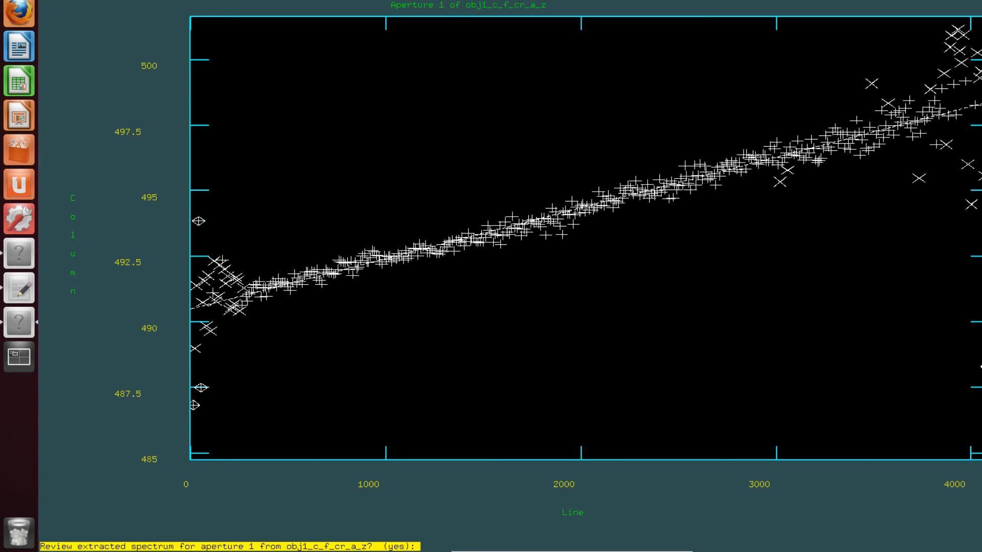
{"action": "key", "text": "Return"}
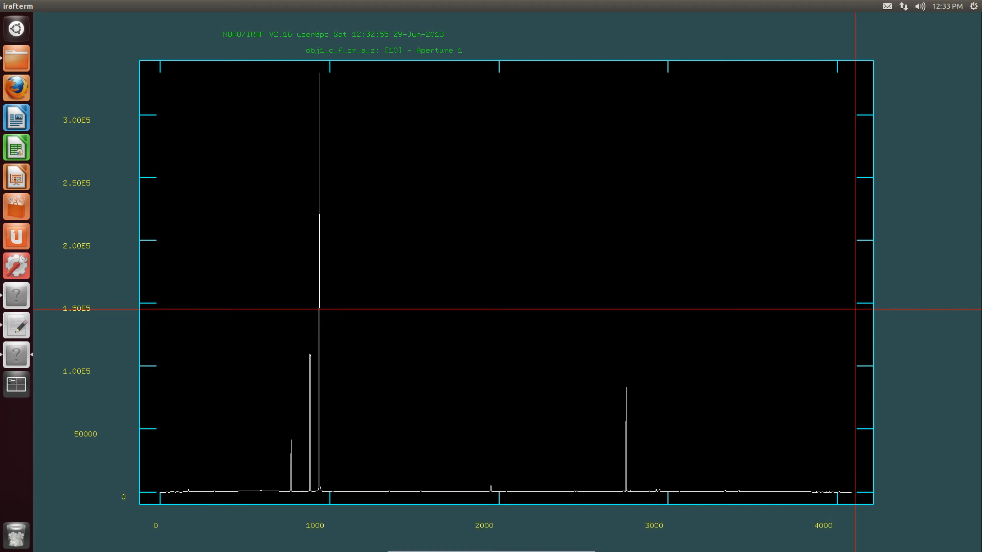
{"action": "key", "text": "q"}
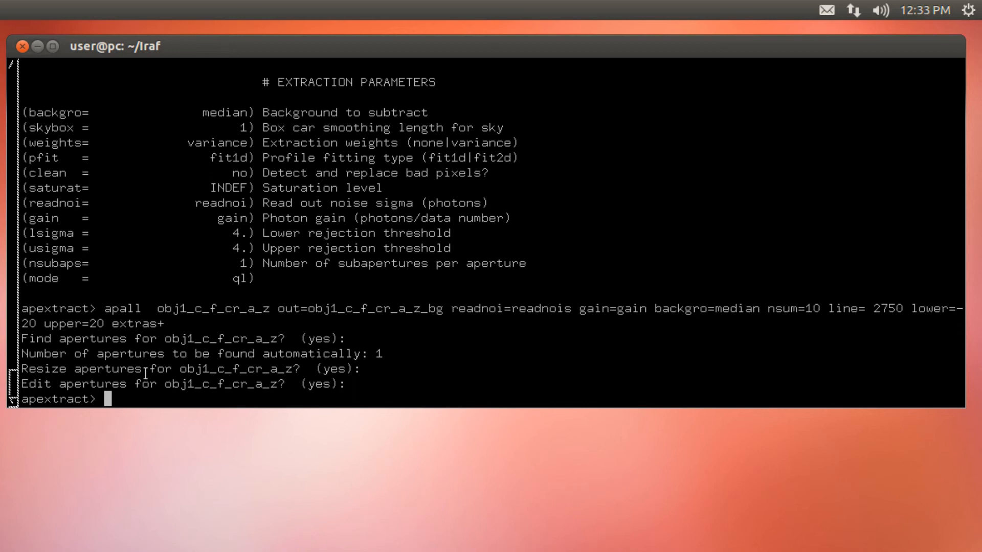
Plot obj1_c_f_cr_a_z_bg.fits with splot, accepting image band 1
{"action": "type", "text": "splot obj1_c_f_cr_a_z"}
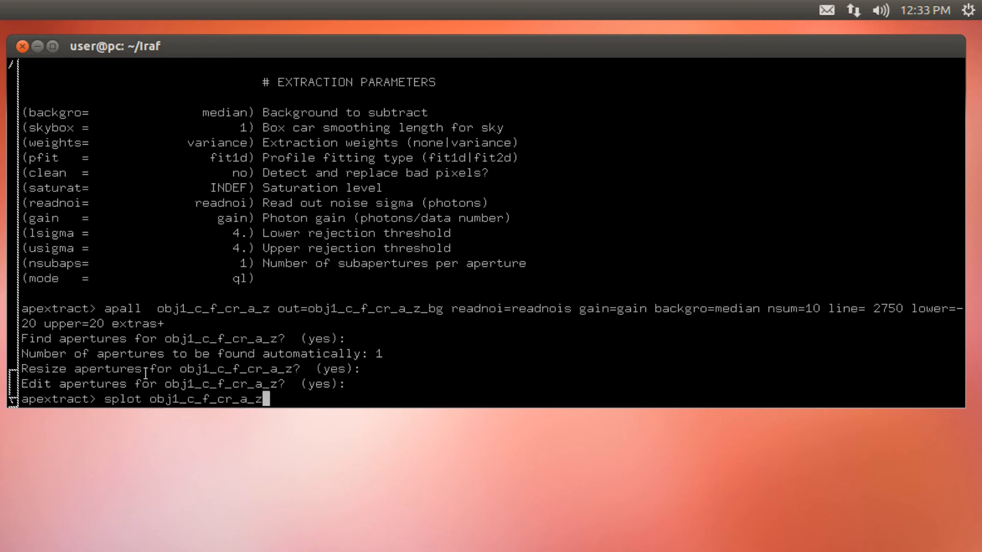
{"action": "type", "text": "_bg.fits"}
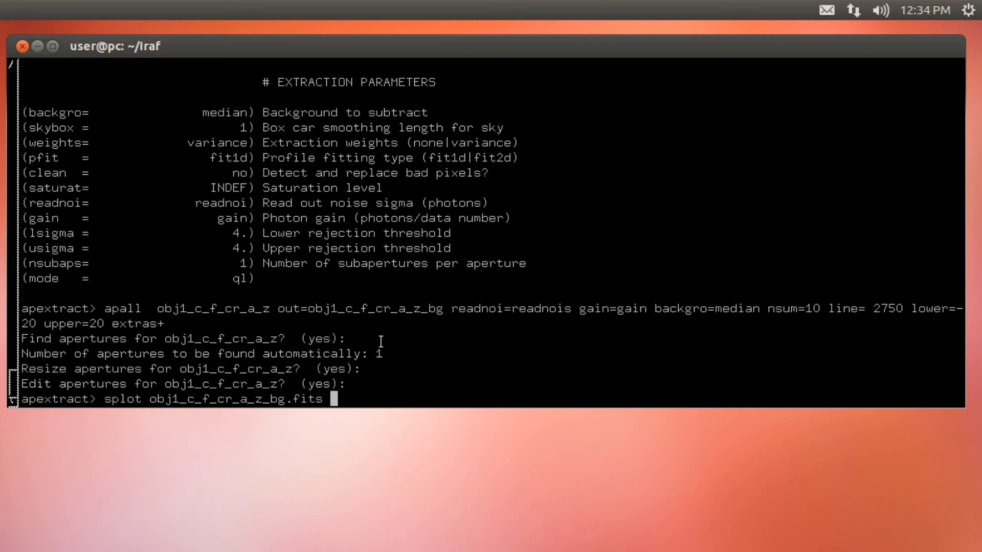
{"action": "key", "text": "Return"}
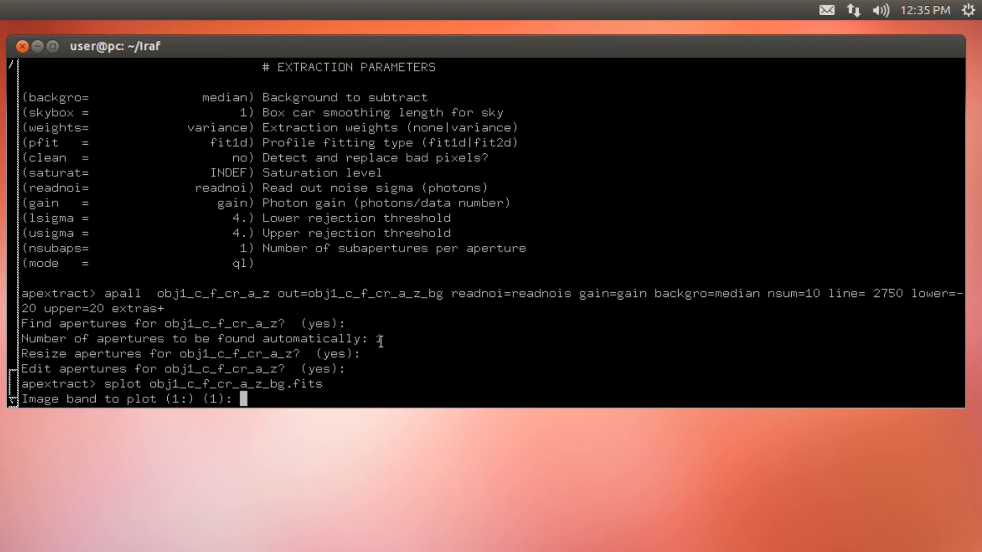
{"action": "key", "text": "Return"}
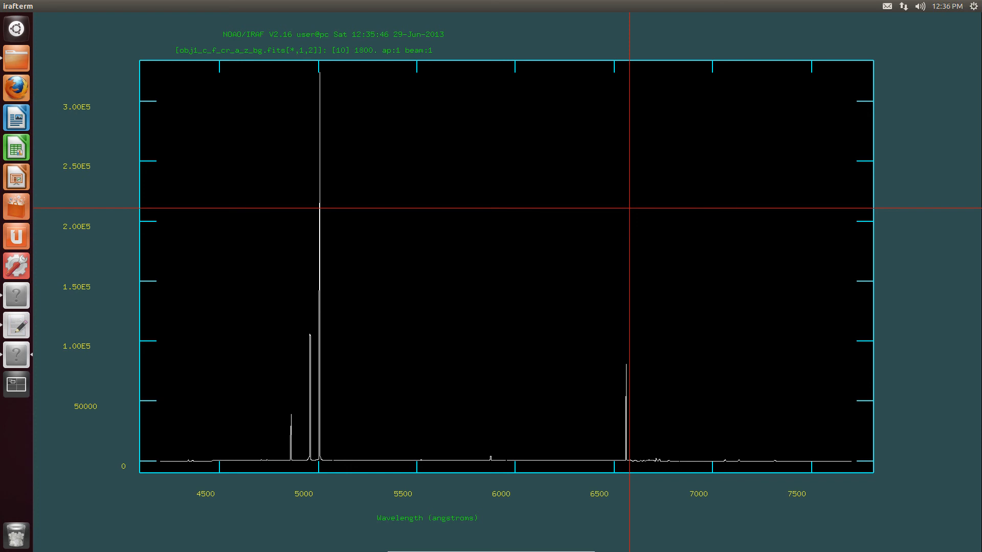
View bands 3 and 4 of the extracted spectrum in turn and minimize the plot window
{"action": "key", "text": ")"}
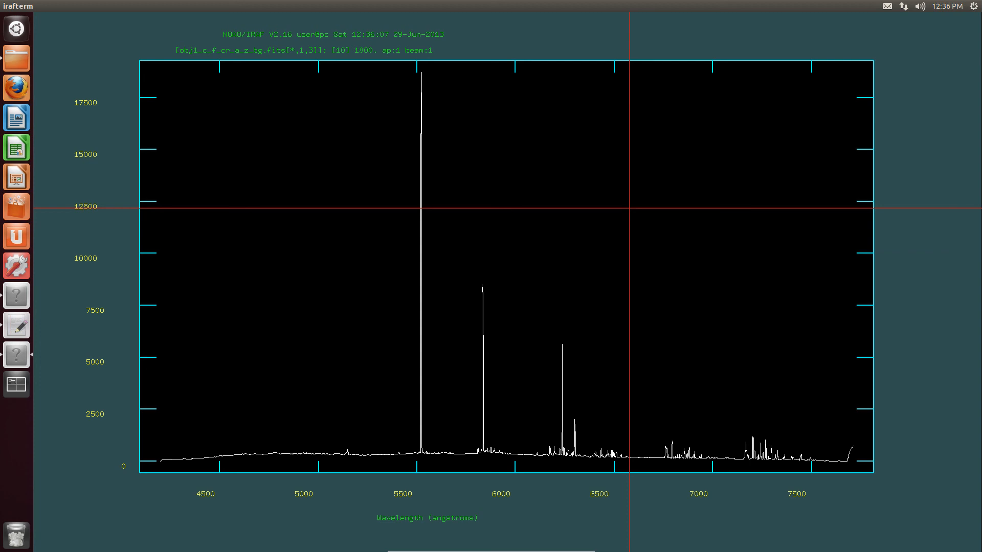
{"action": "key", "text": ")"}
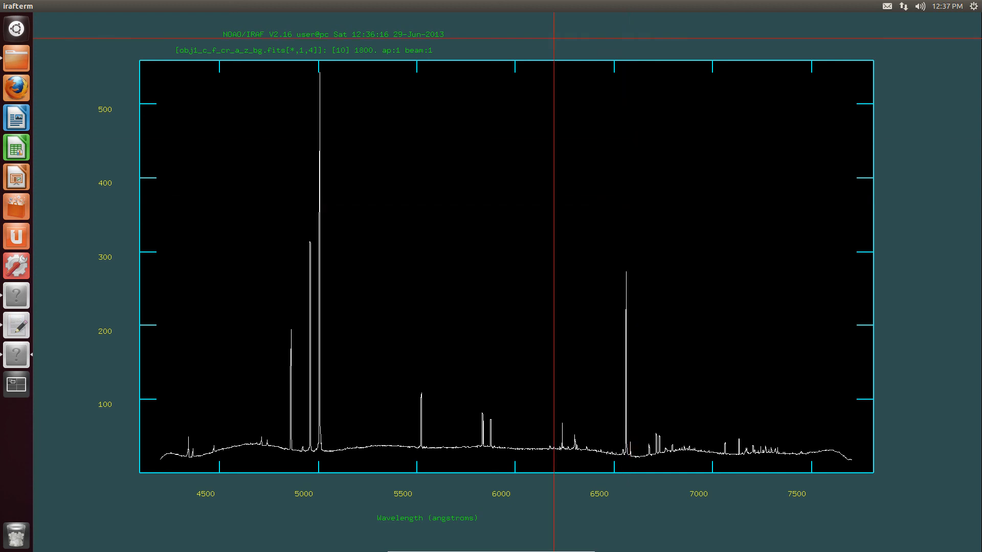
{"action": "left_click", "coordinate": [20, 5]}
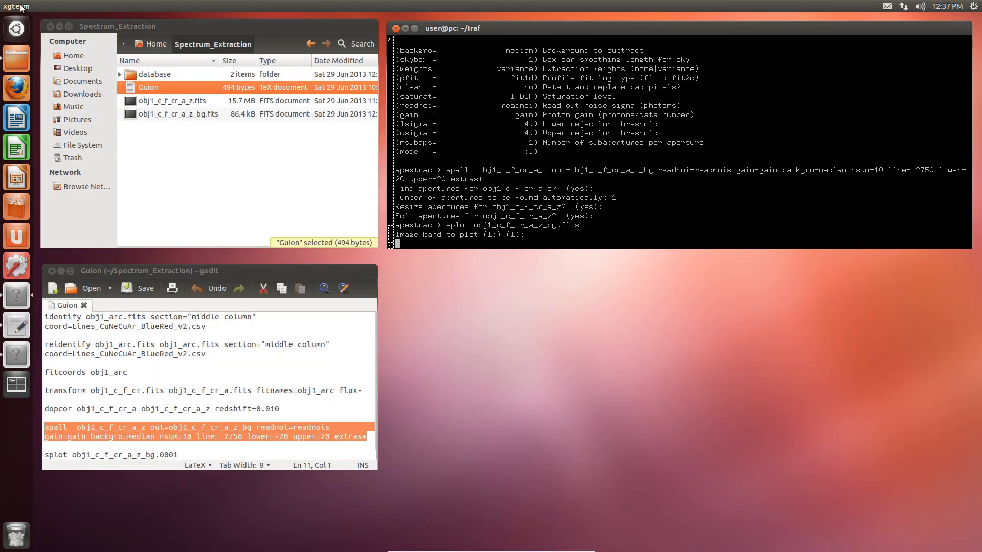